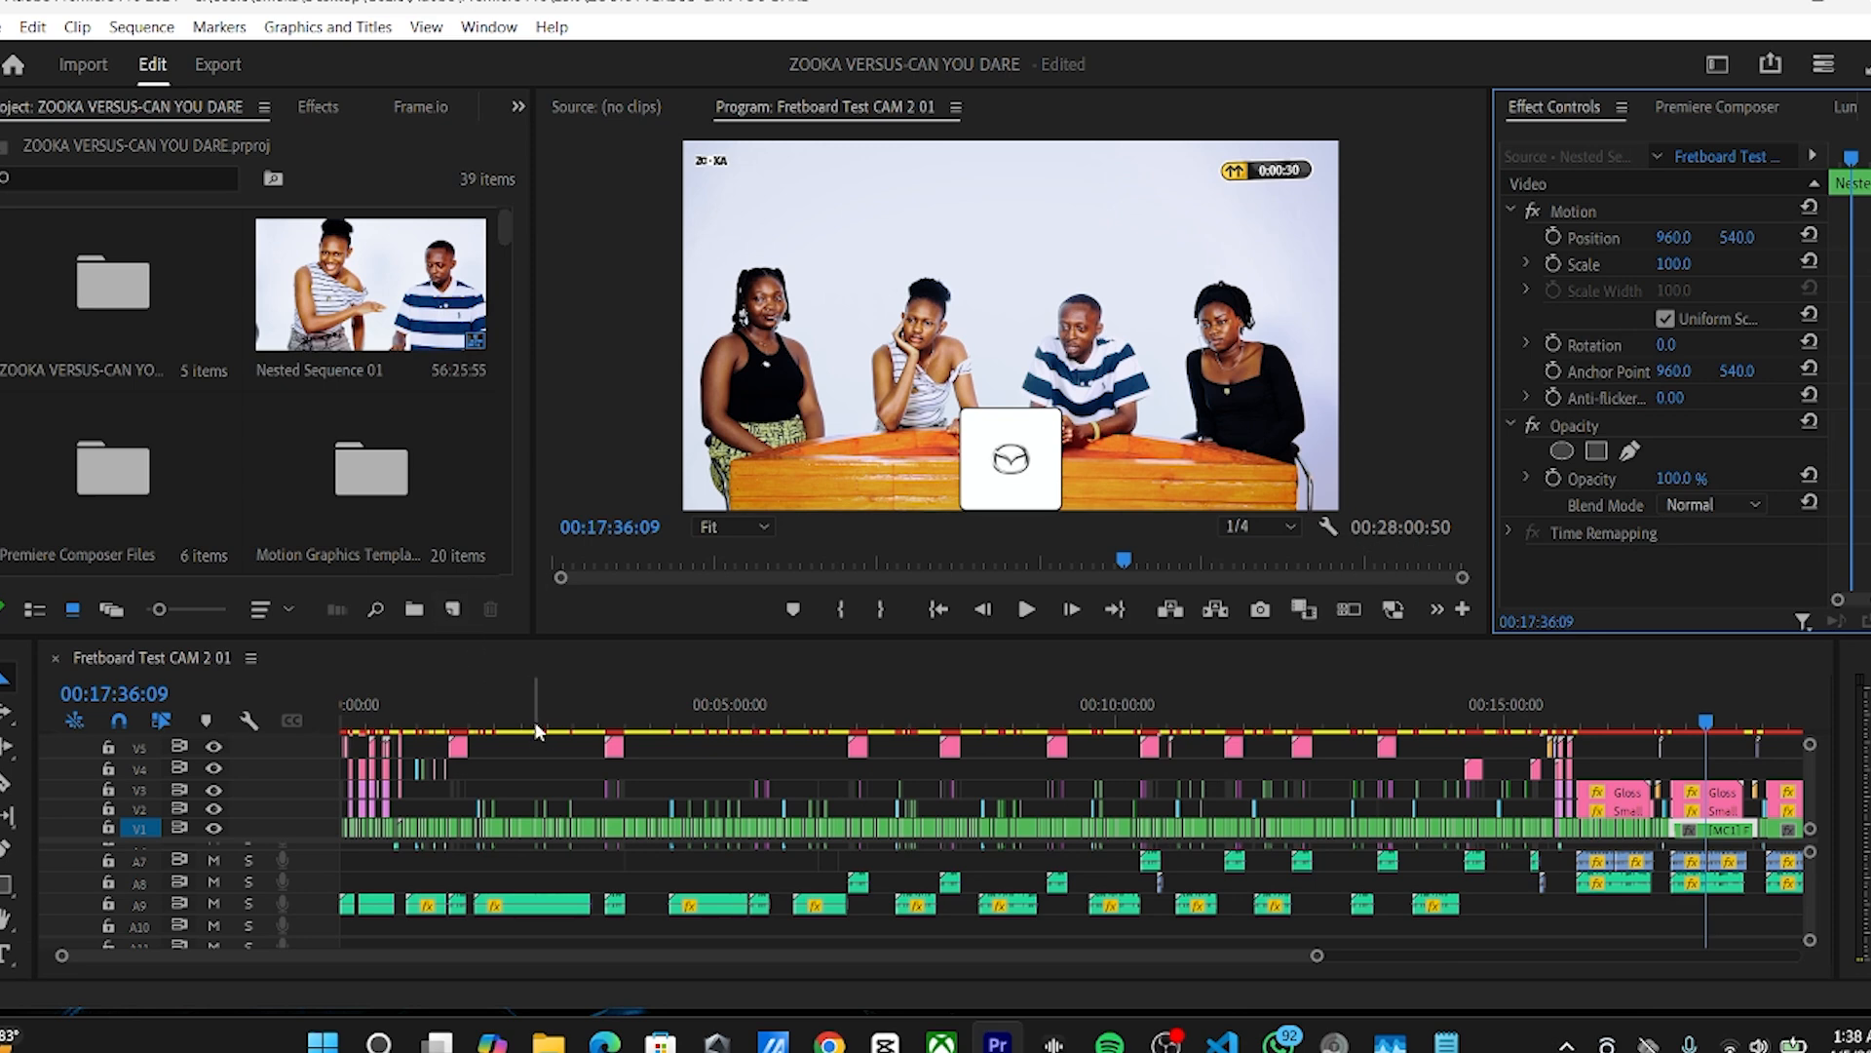
# Step: Examine the footage and clip layout at several points along the Fretboard Test CAM 2 01 timeline
pyautogui.click(579, 729)
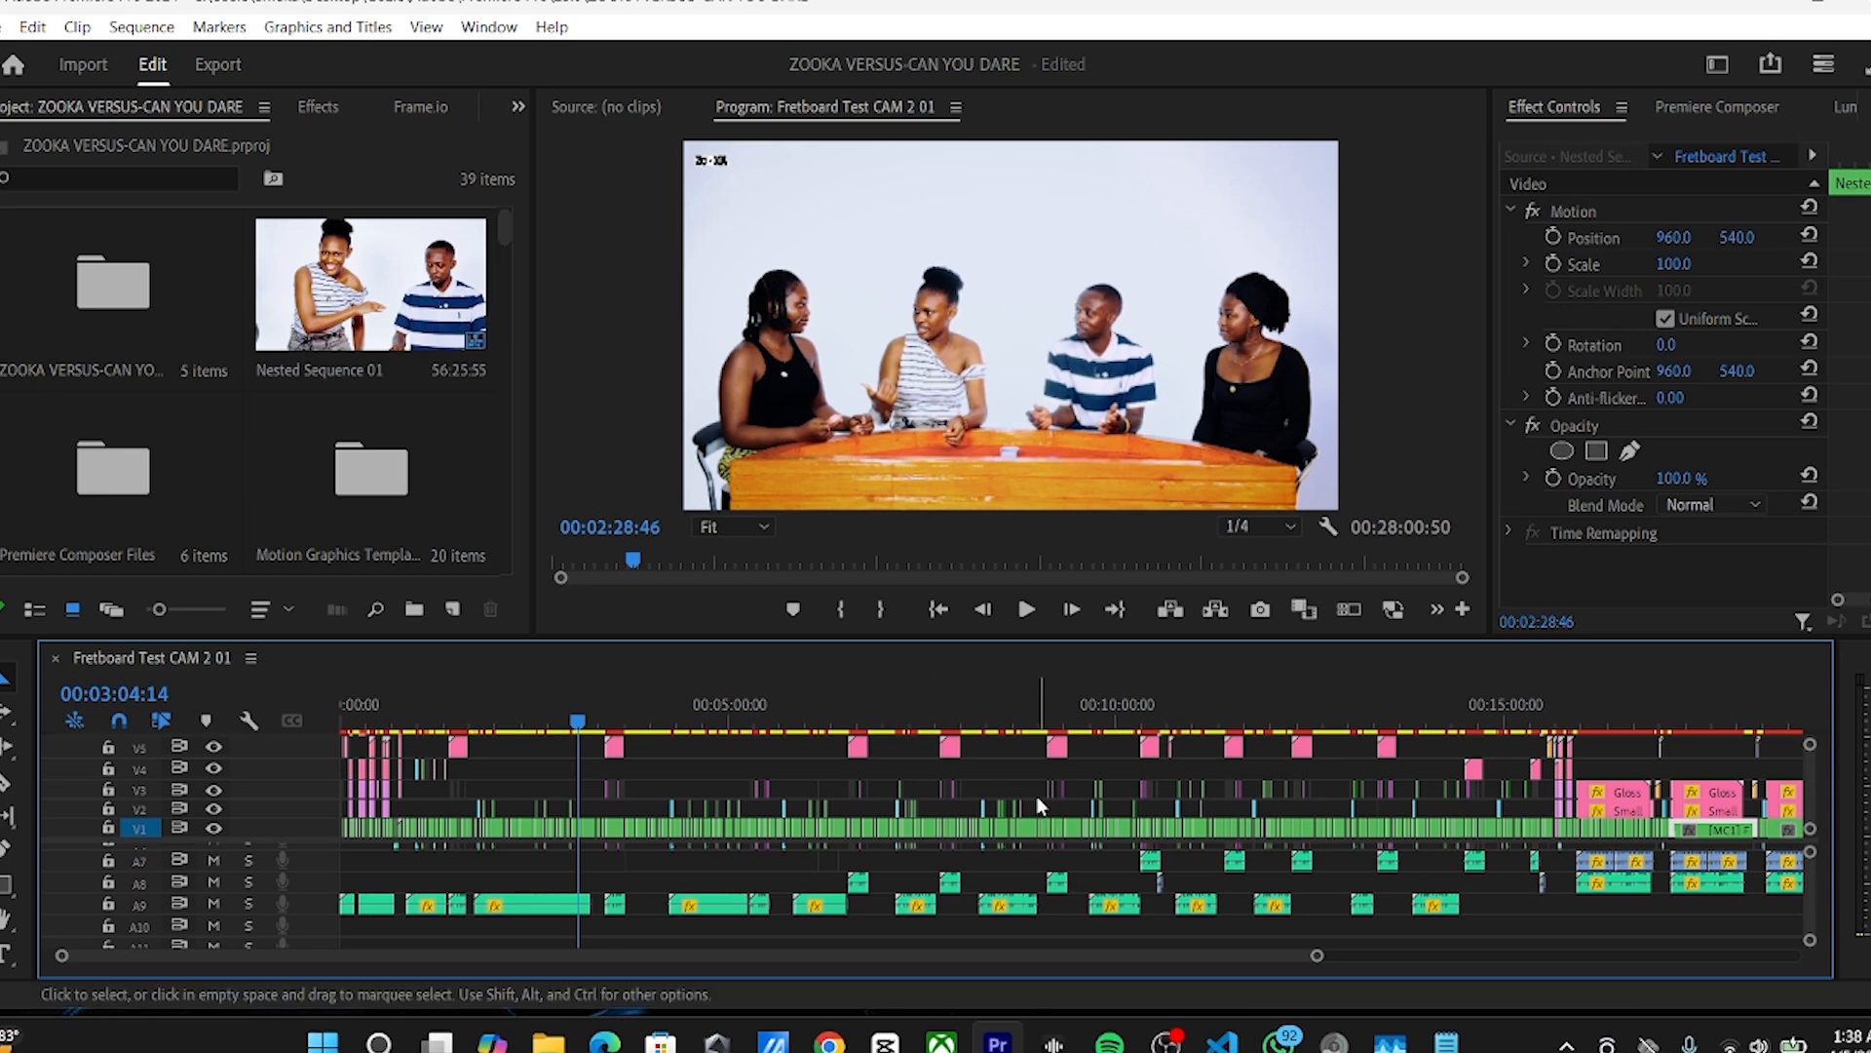
pyautogui.press('-')
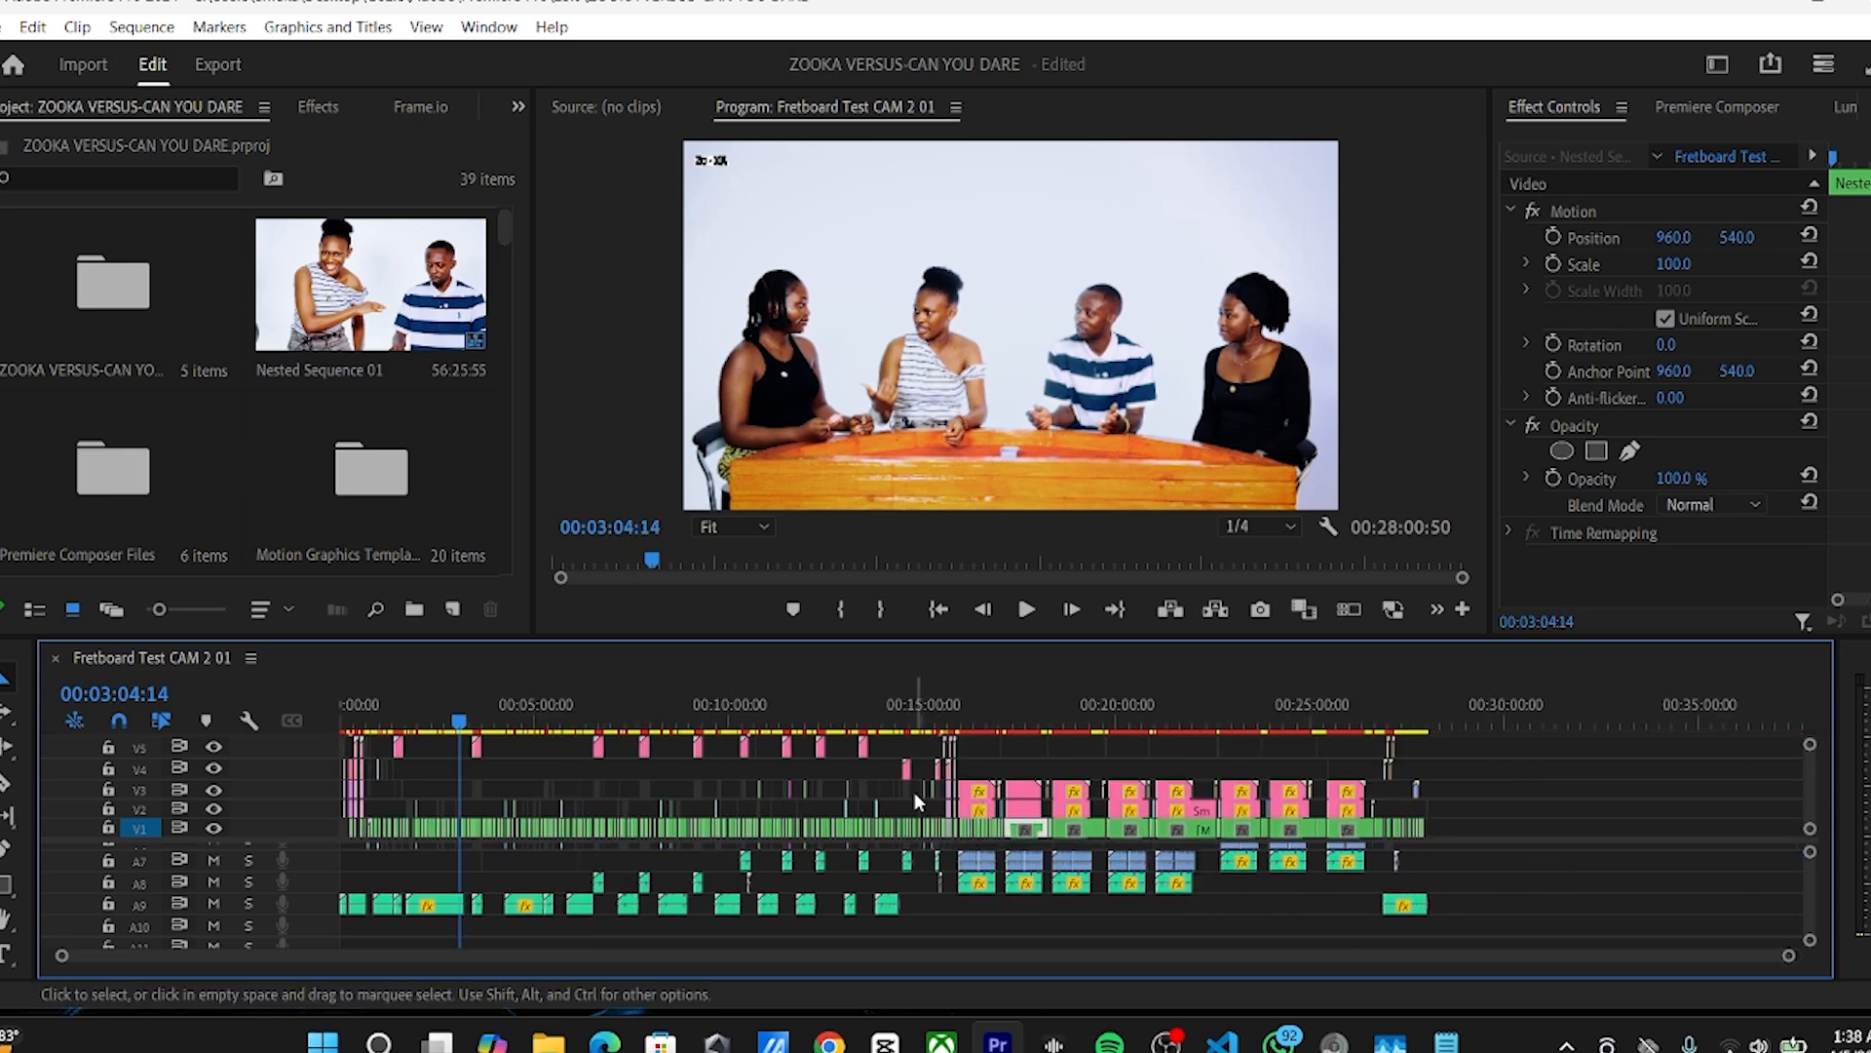
pyautogui.click(976, 725)
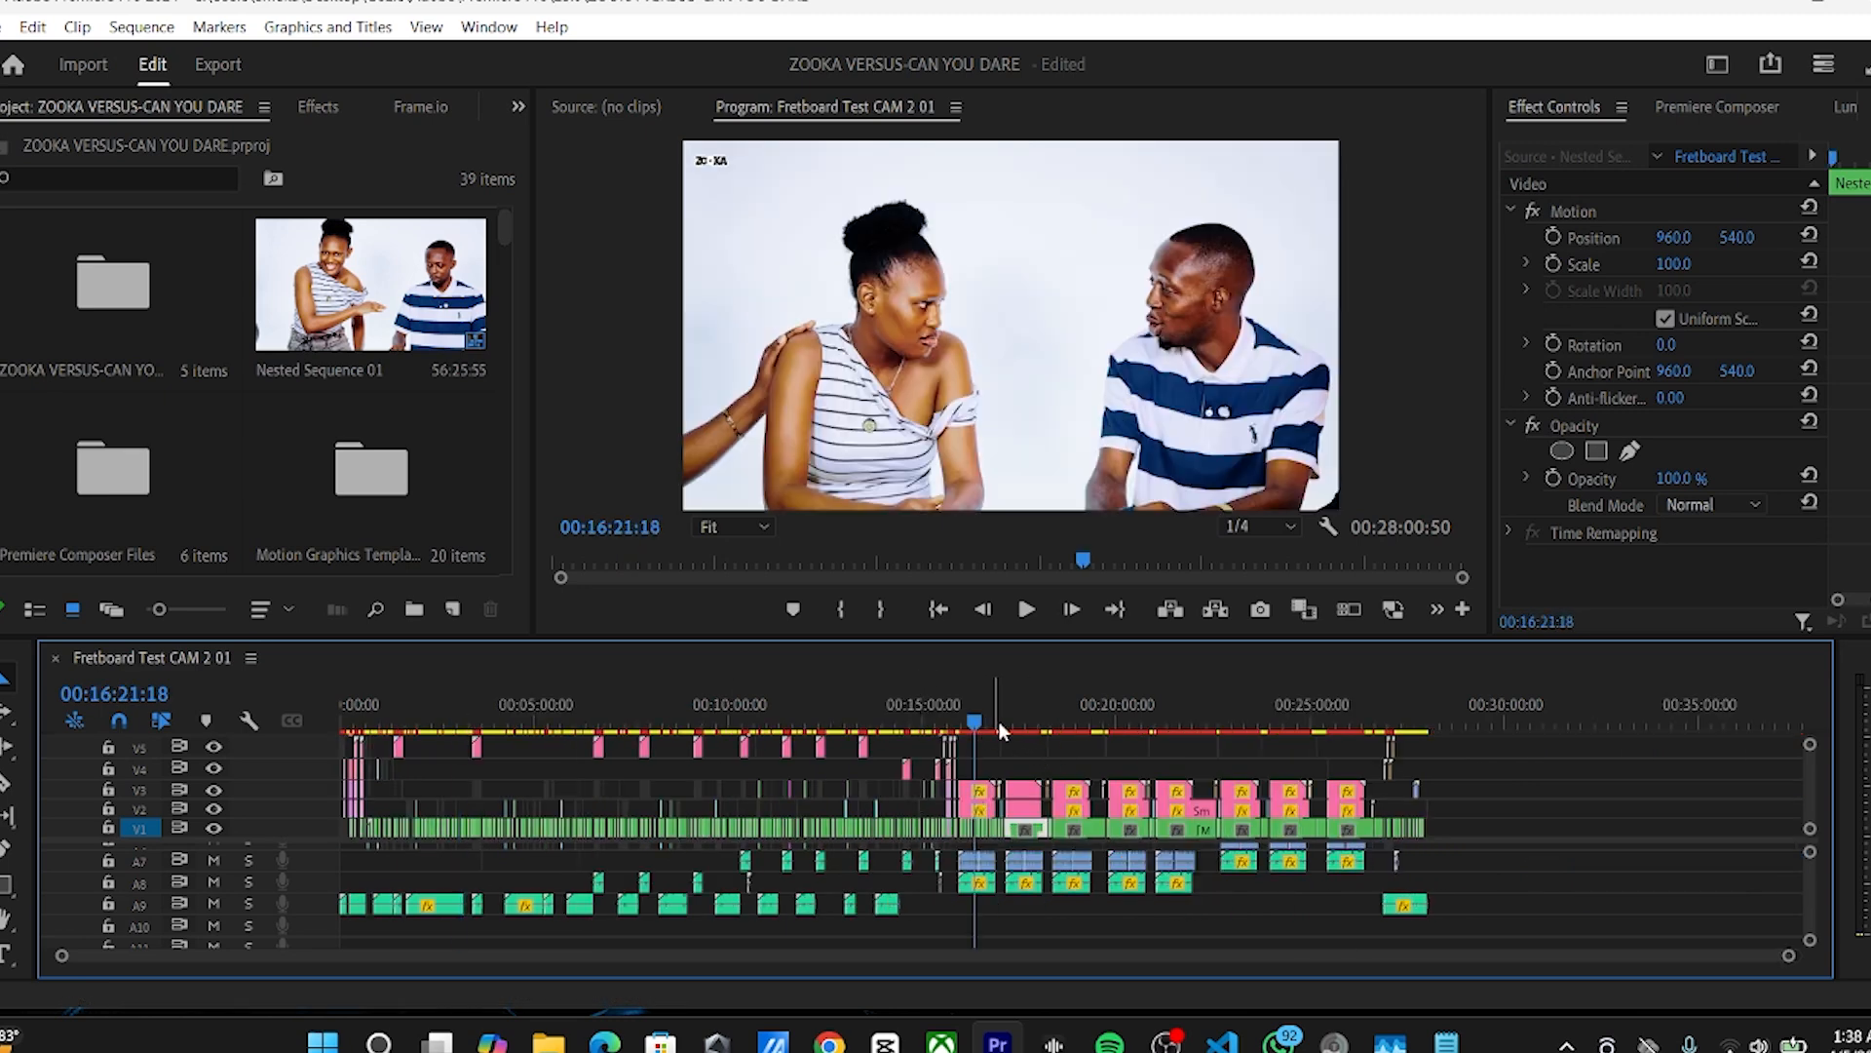
pyautogui.press('=')
pyautogui.press('=')
pyautogui.click(757, 721)
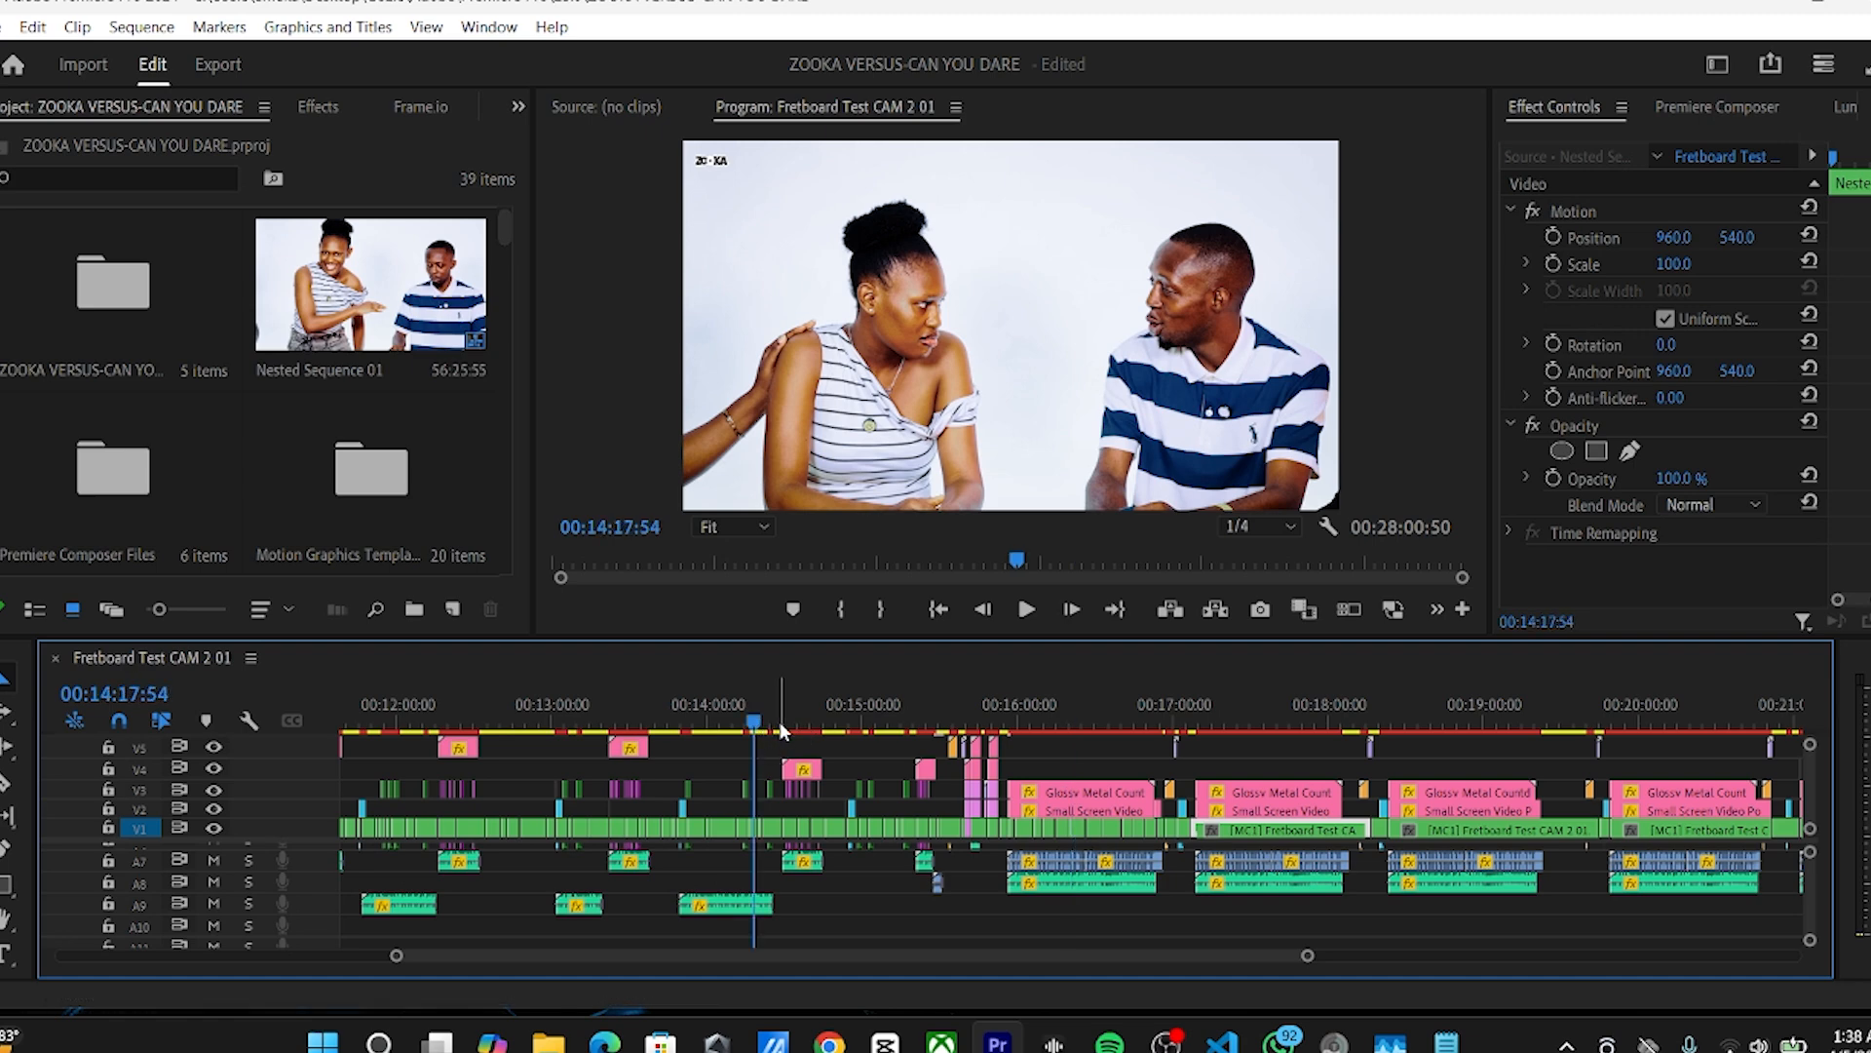
pyautogui.press('-')
pyautogui.press('-')
pyautogui.click(492, 723)
pyautogui.moveTo(494, 726); pyautogui.dragTo(507, 726)
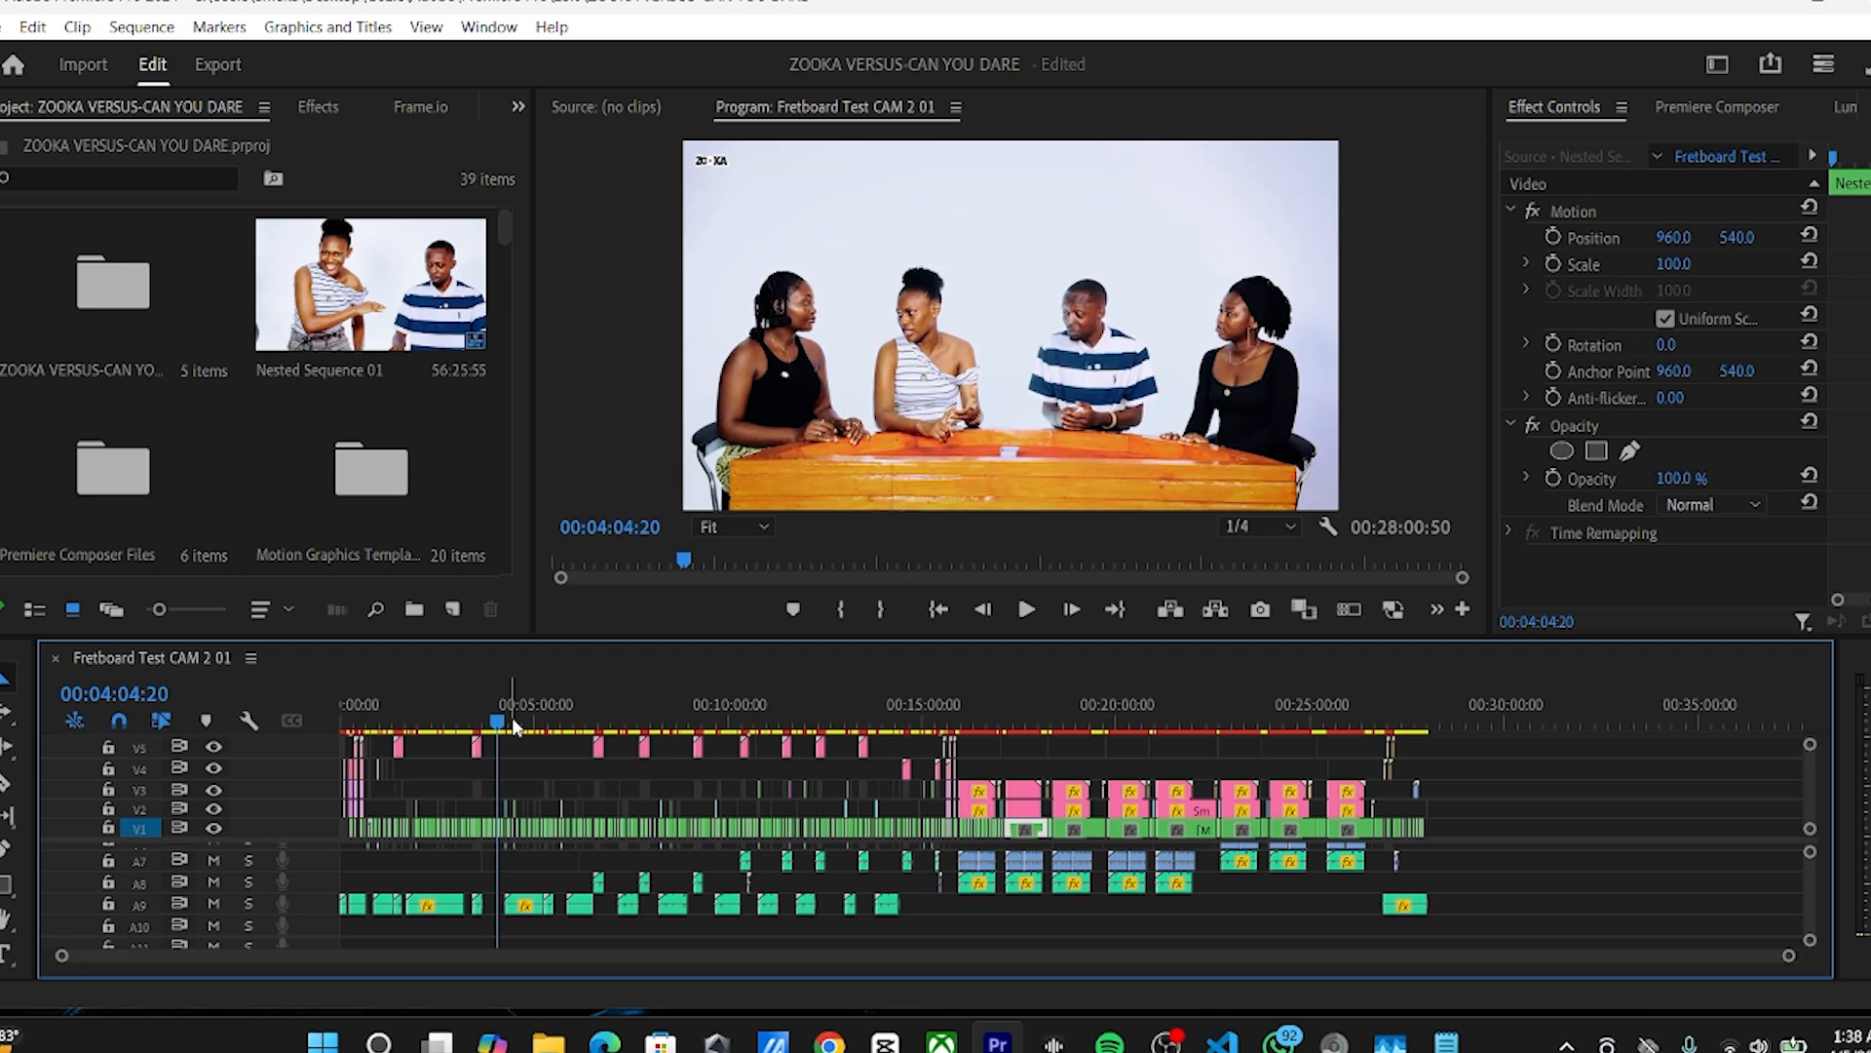
pyautogui.moveTo(497, 721); pyautogui.dragTo(423, 721)
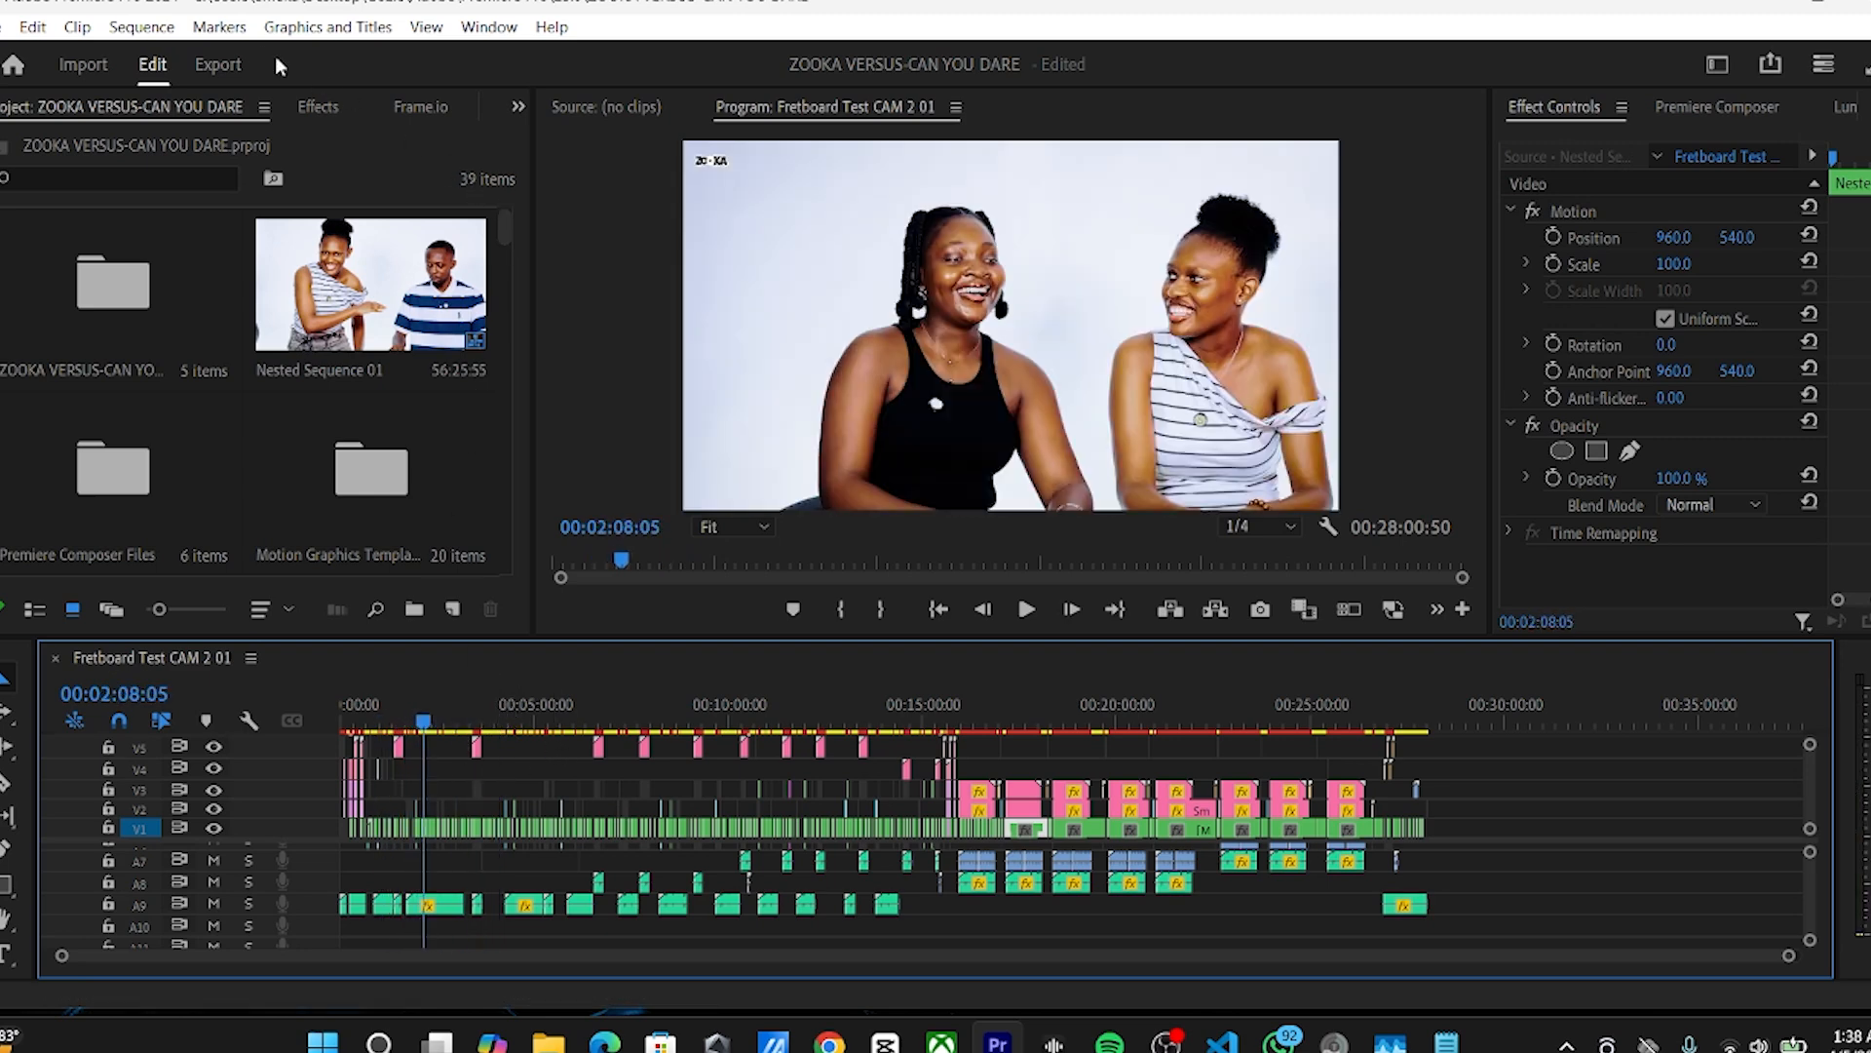
# Step: Open the sequence's export settings and choose the Match Source - Adaptive High Bitrate preset
pyautogui.click(218, 64)
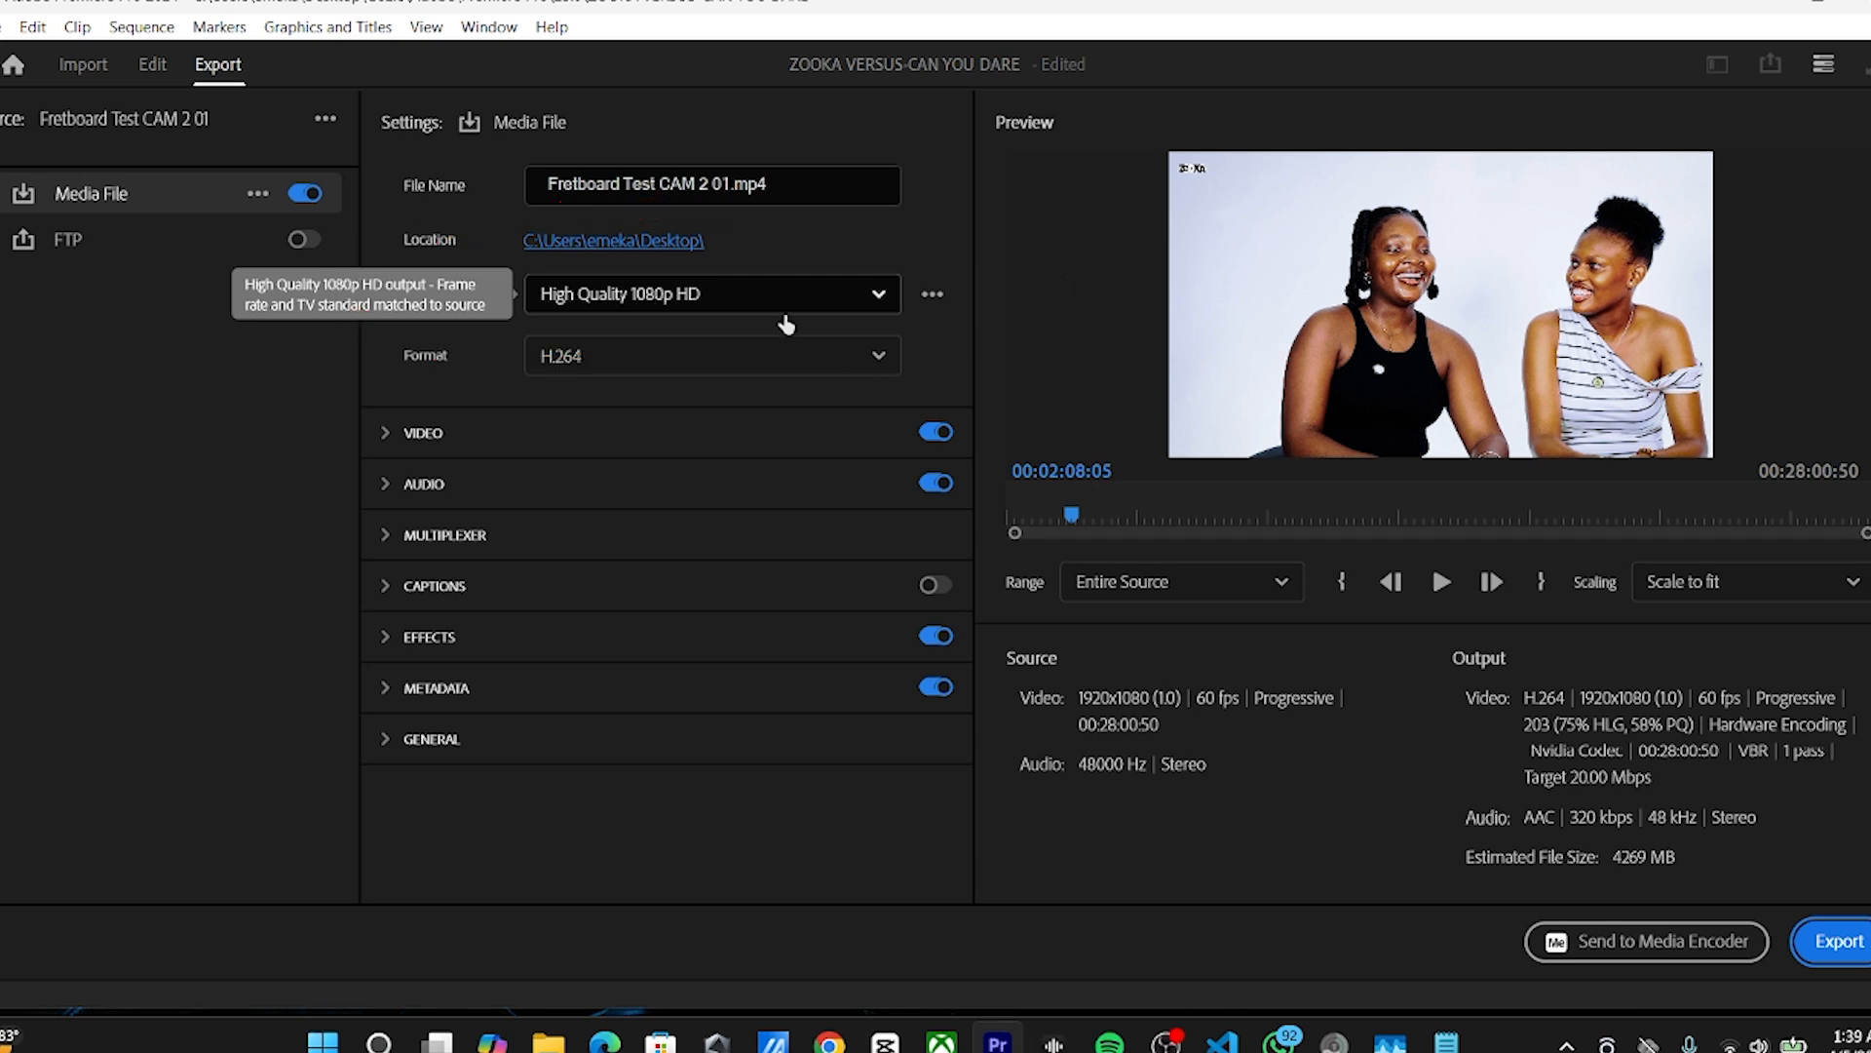
pyautogui.click(823, 301)
pyautogui.click(936, 261)
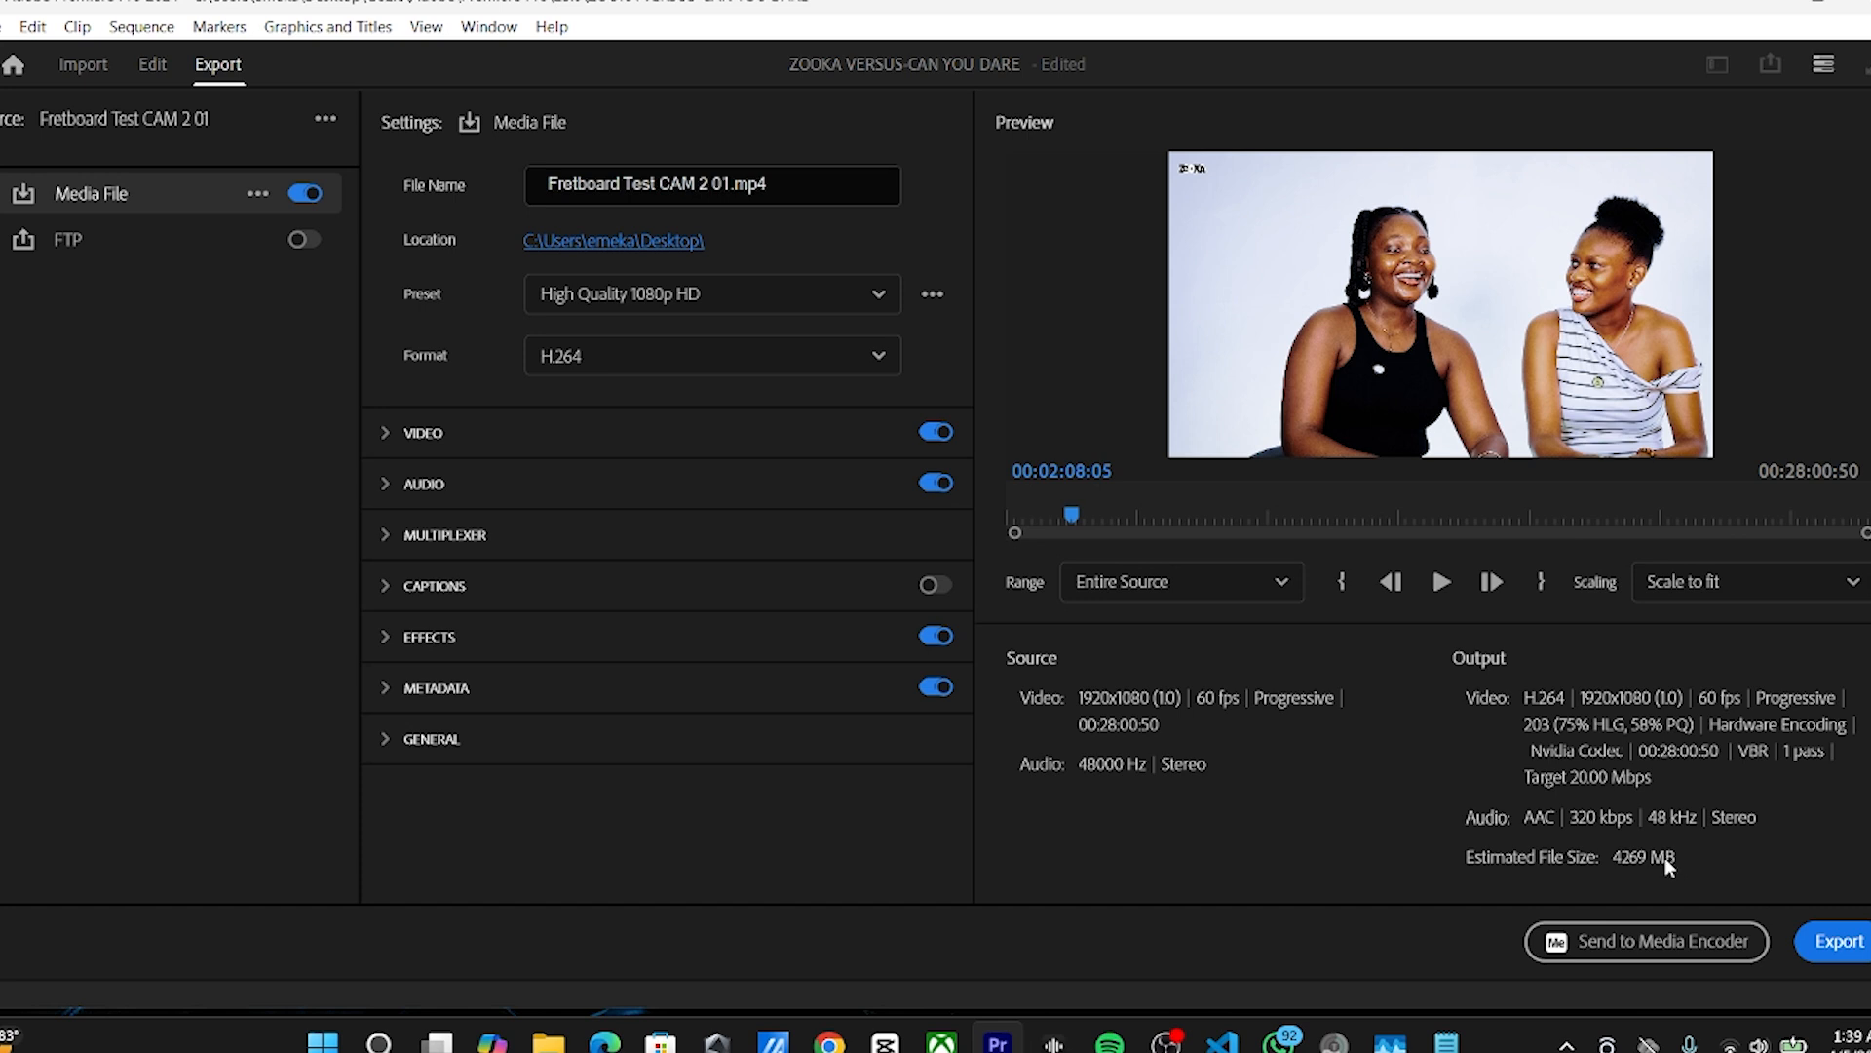
pyautogui.click(801, 298)
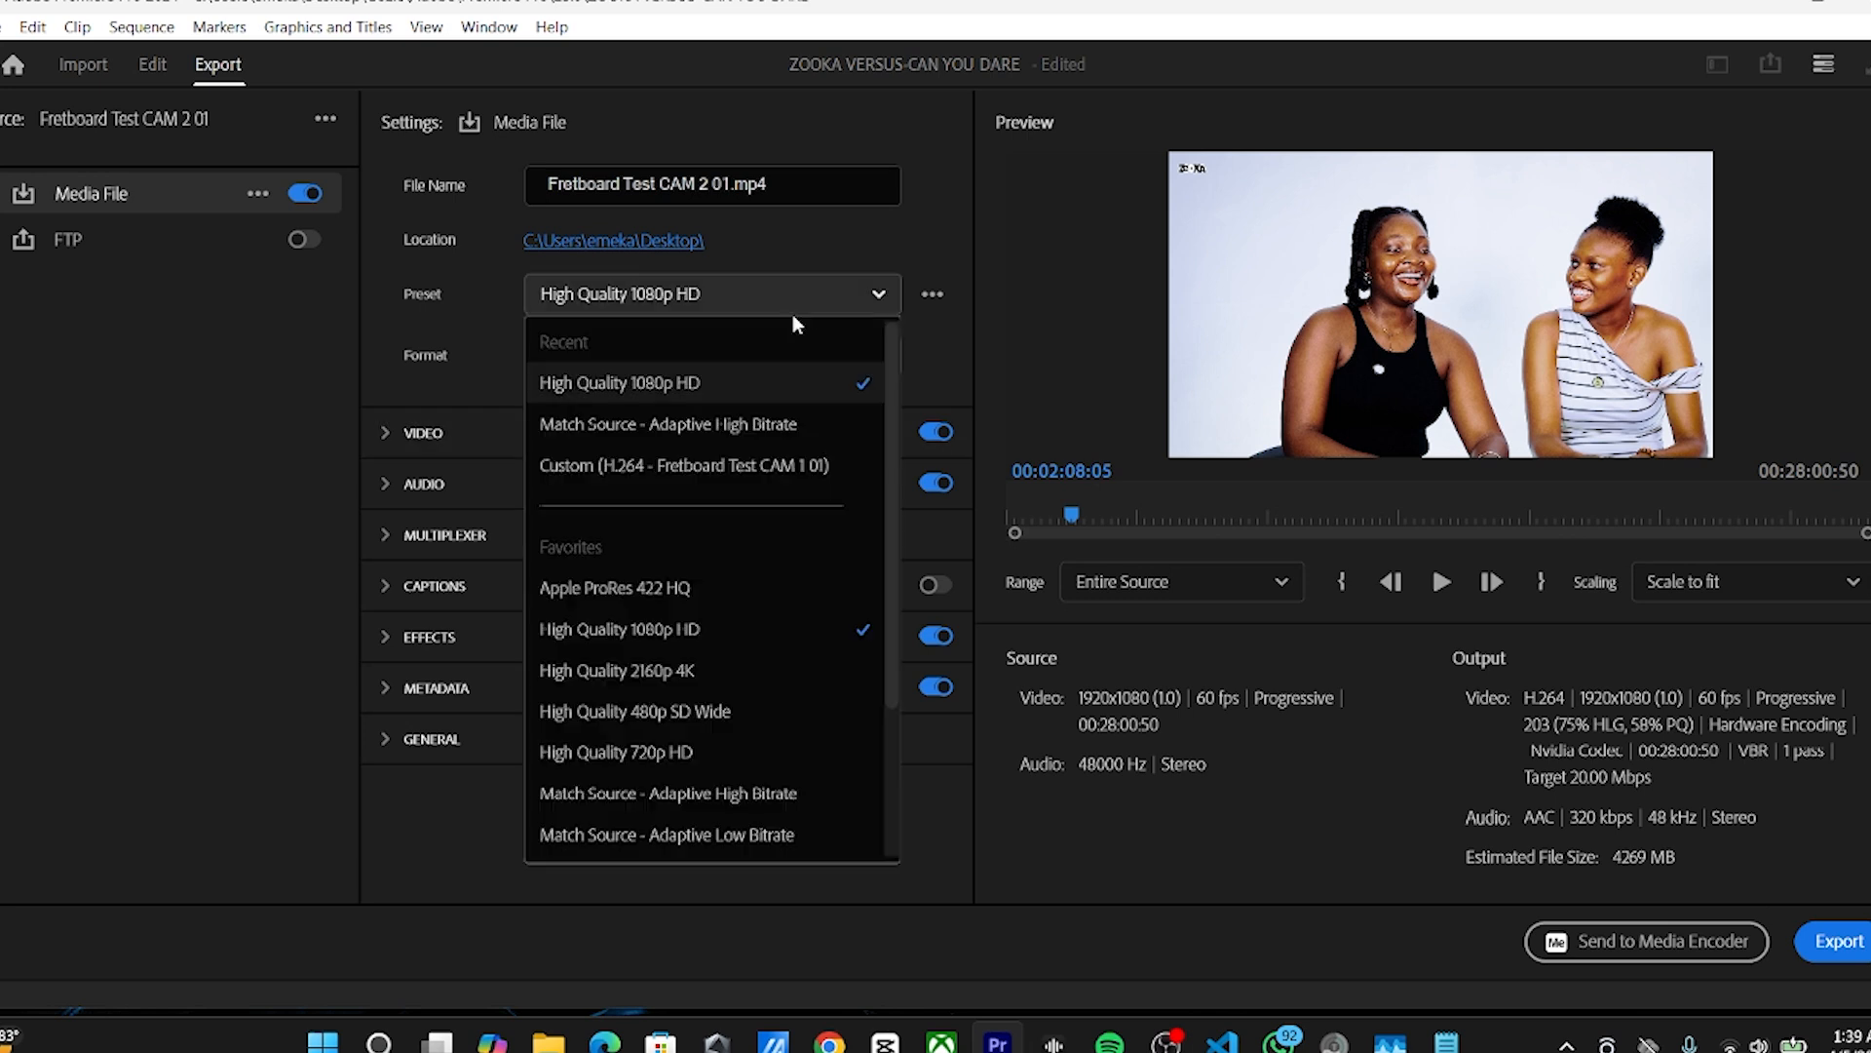
pyautogui.click(626, 431)
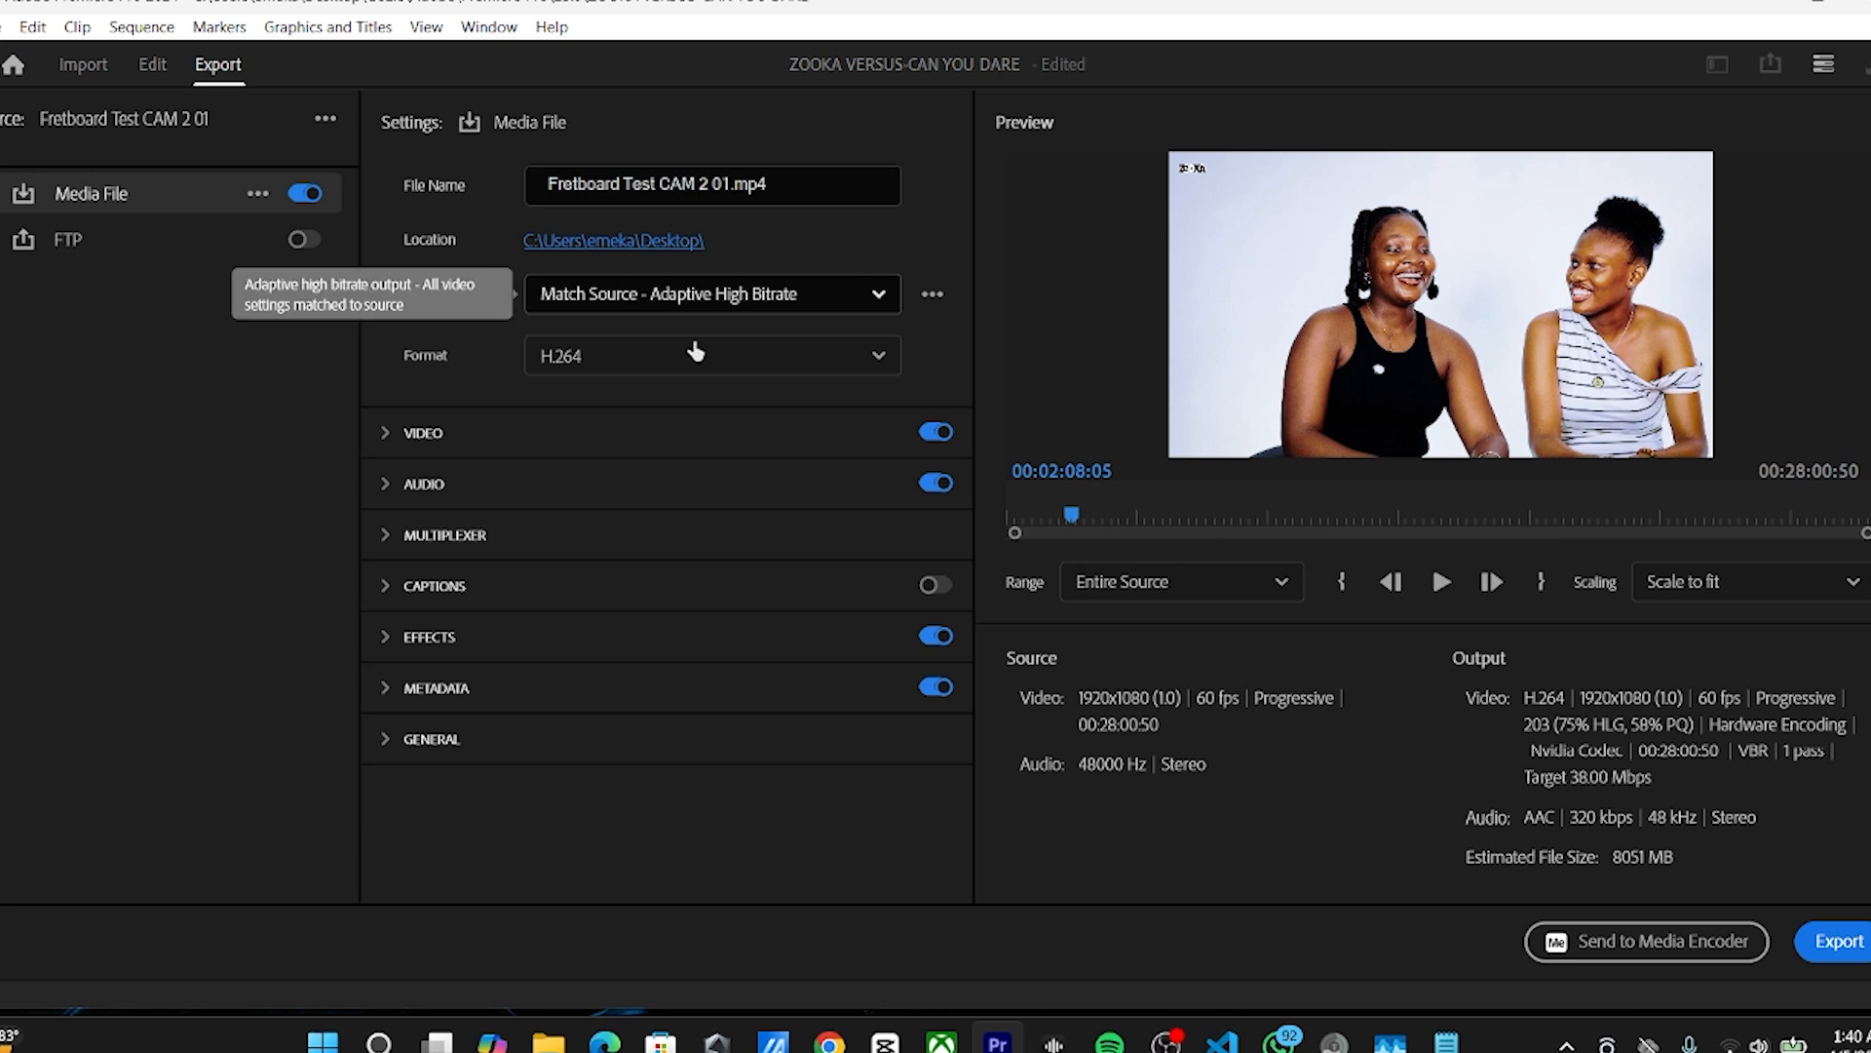
pyautogui.click(717, 296)
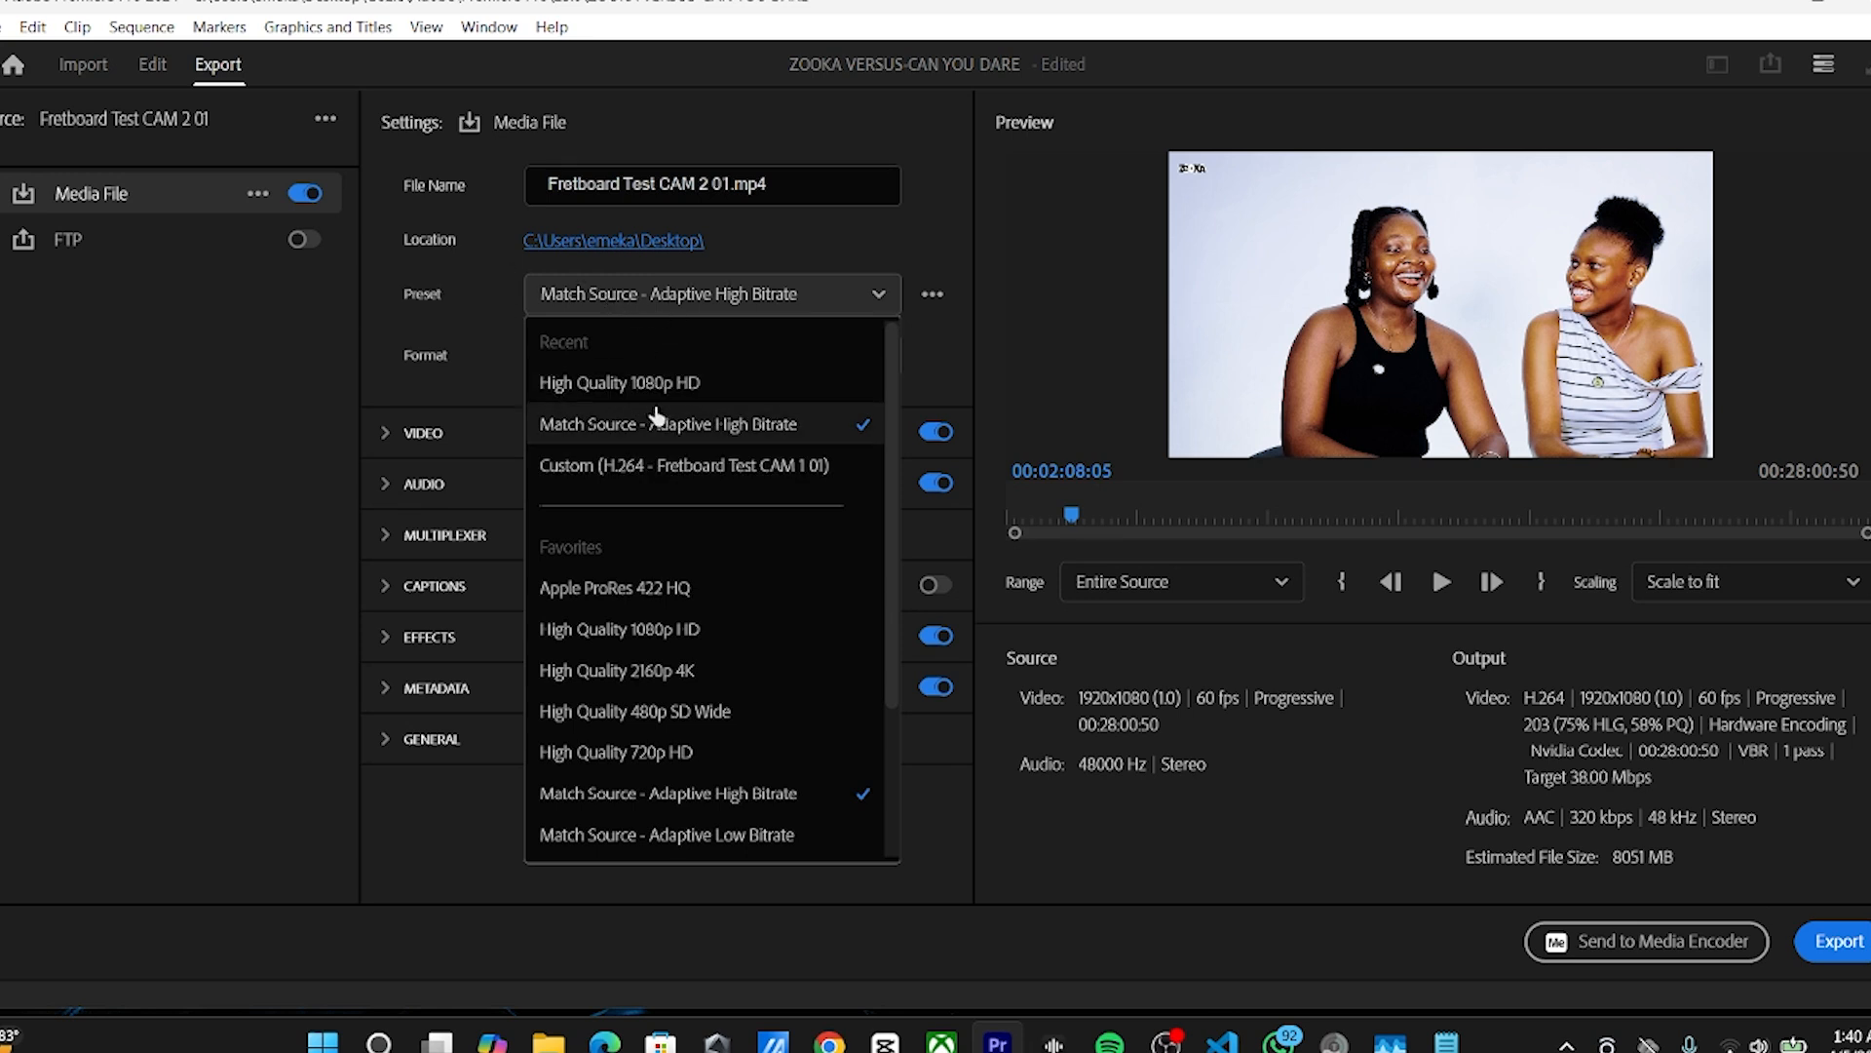
pyautogui.click(673, 425)
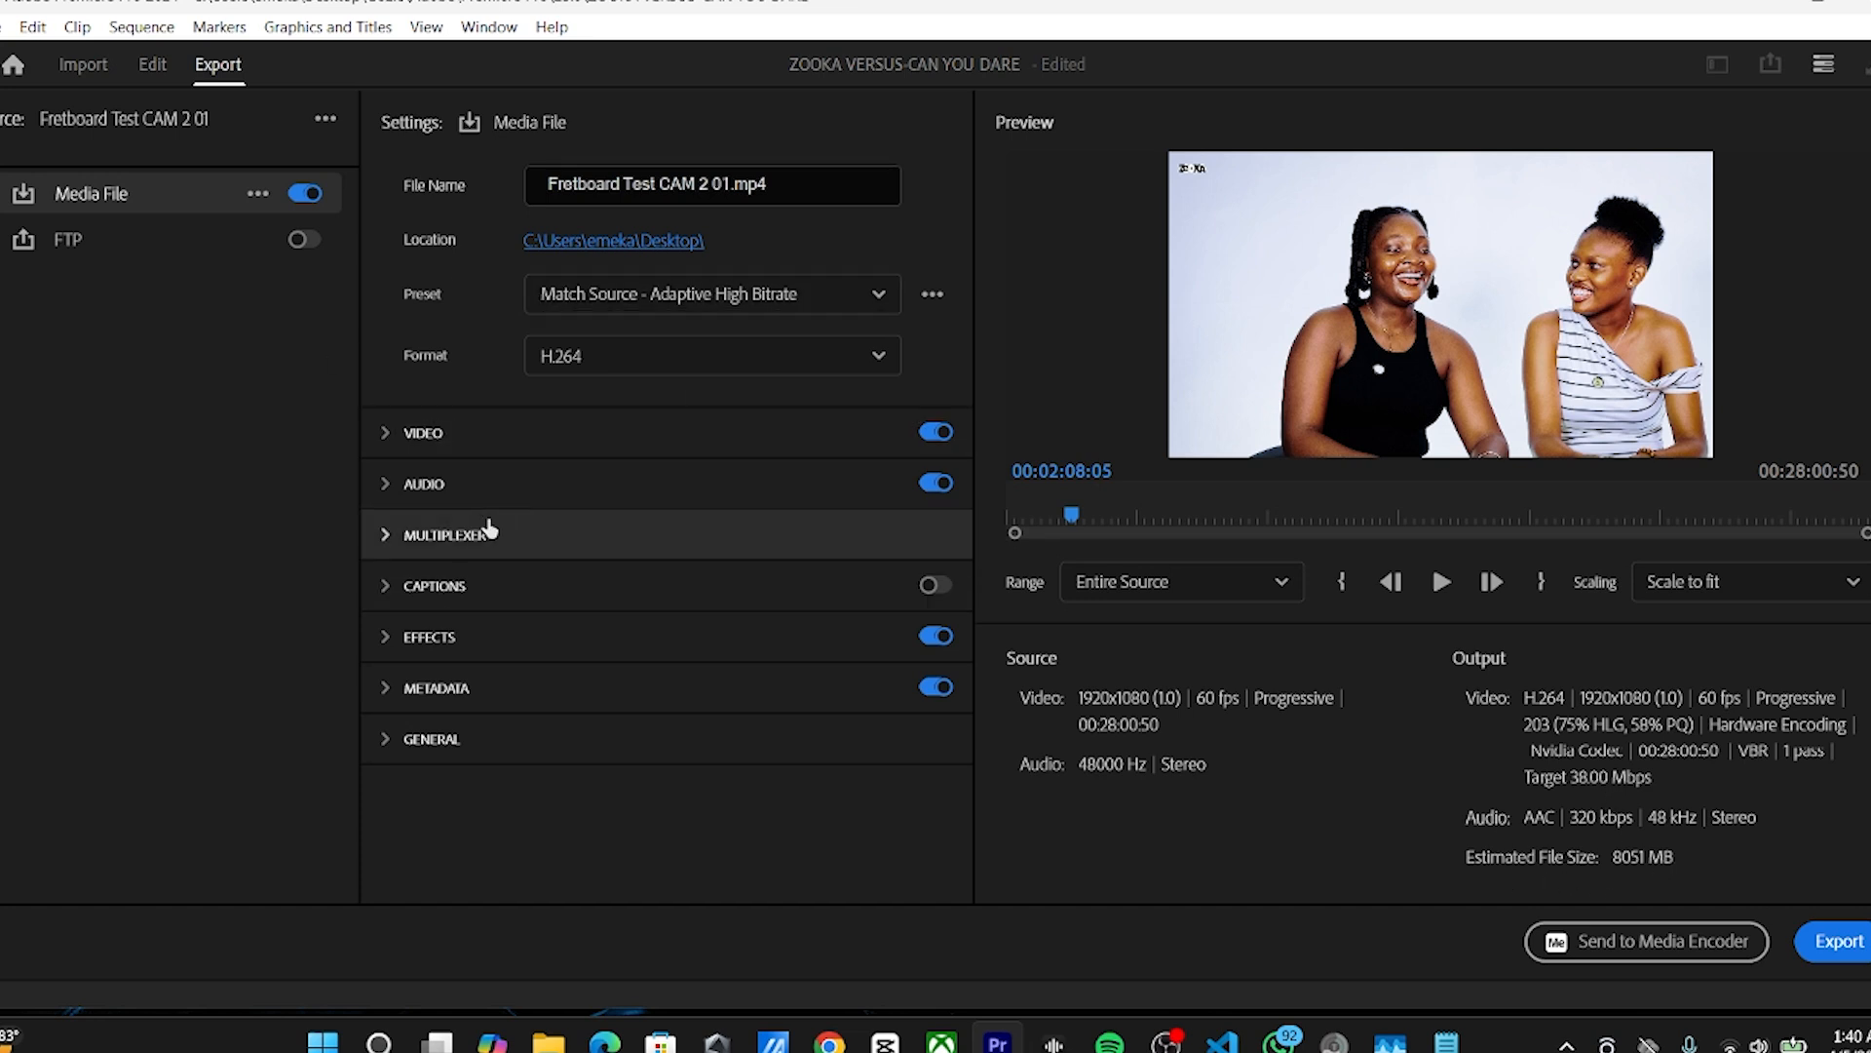
# Step: Enable Use Maximum Render Quality and Render at Maximum Depth in the additional video export settings
pyautogui.click(420, 435)
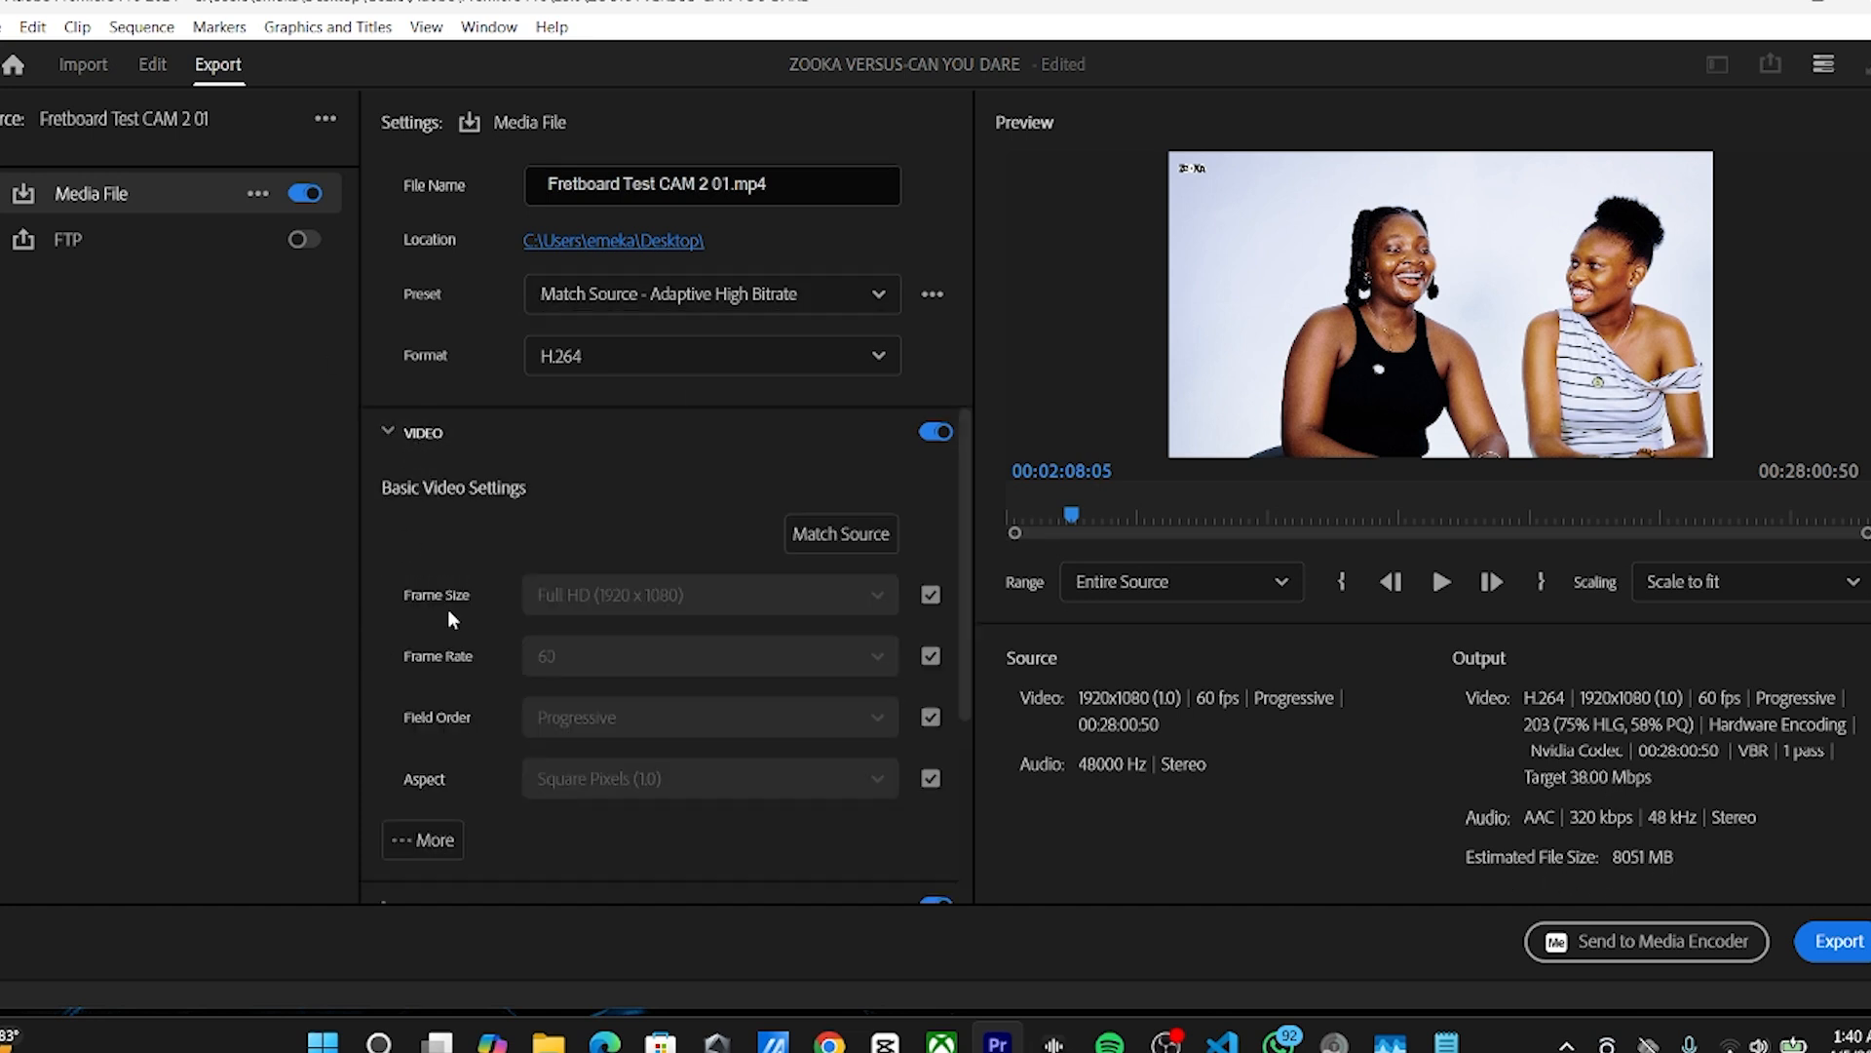
pyautogui.scroll(-3, 447, 608)
pyautogui.click(422, 710)
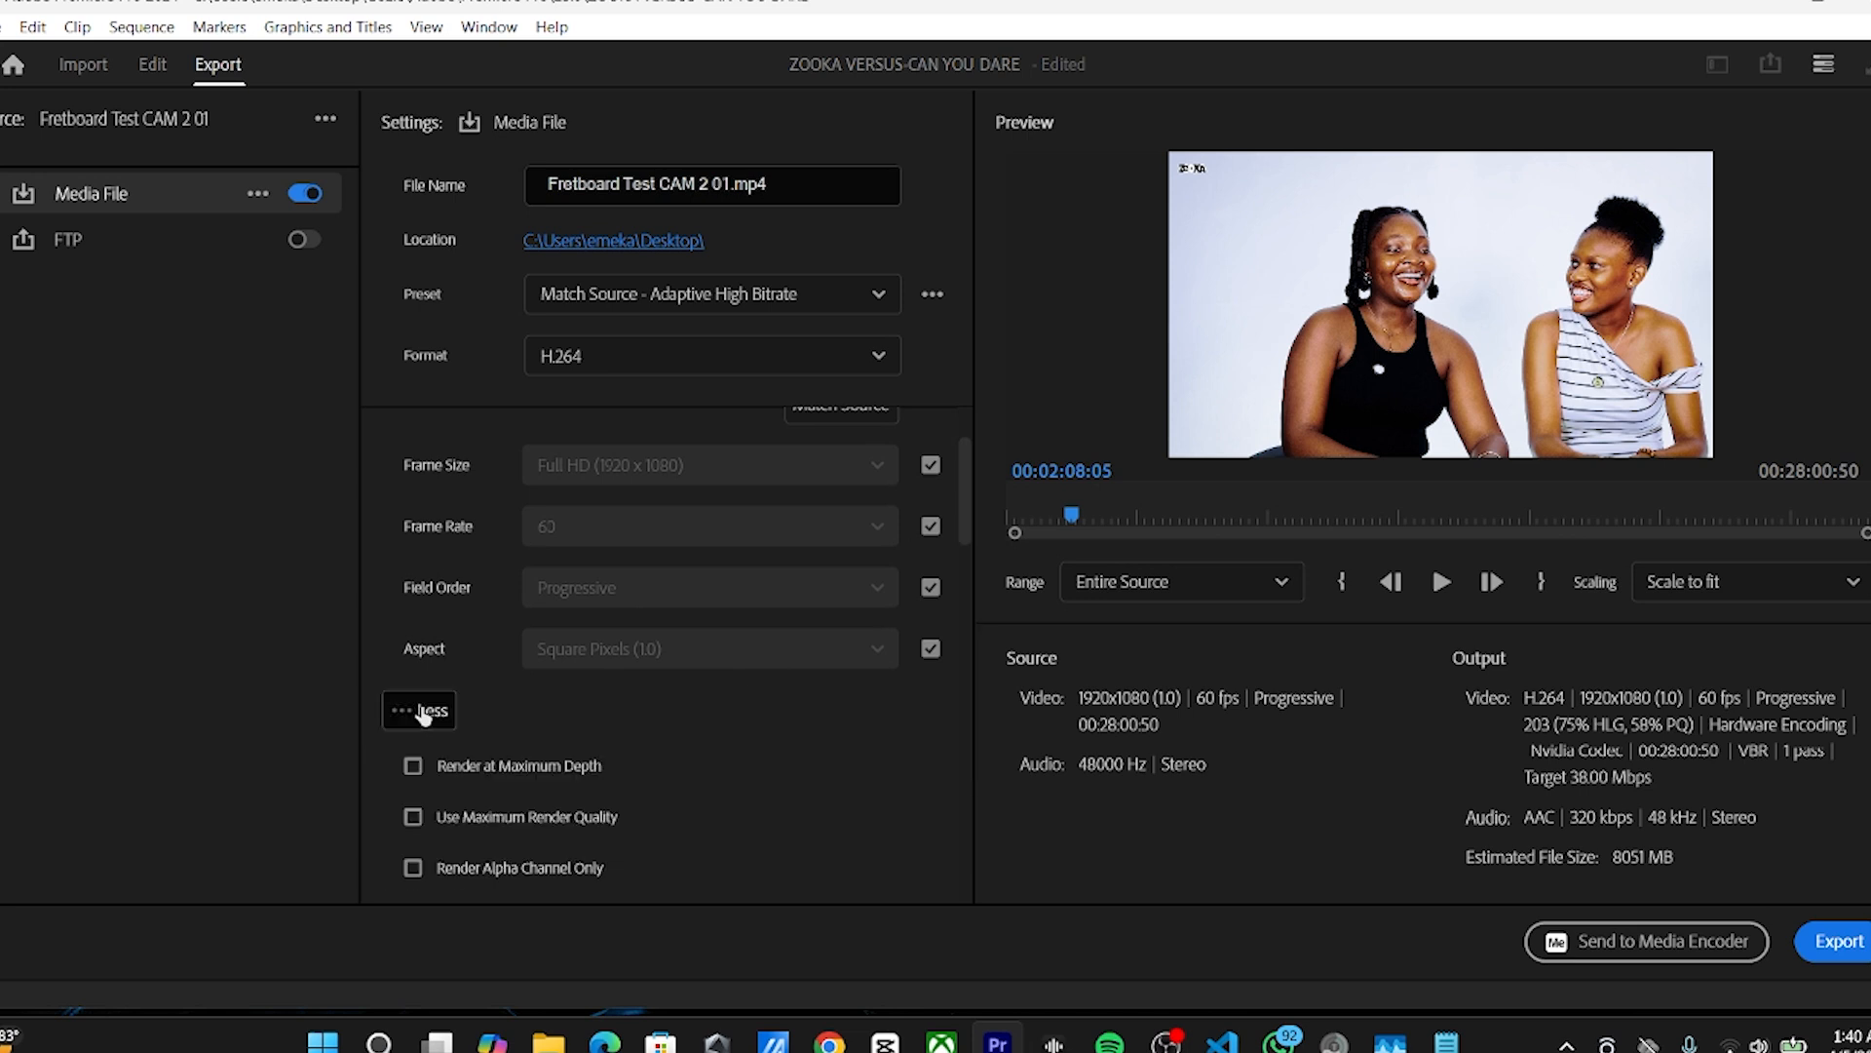
pyautogui.scroll(-1, 779, 682)
pyautogui.scroll(-2, 740, 668)
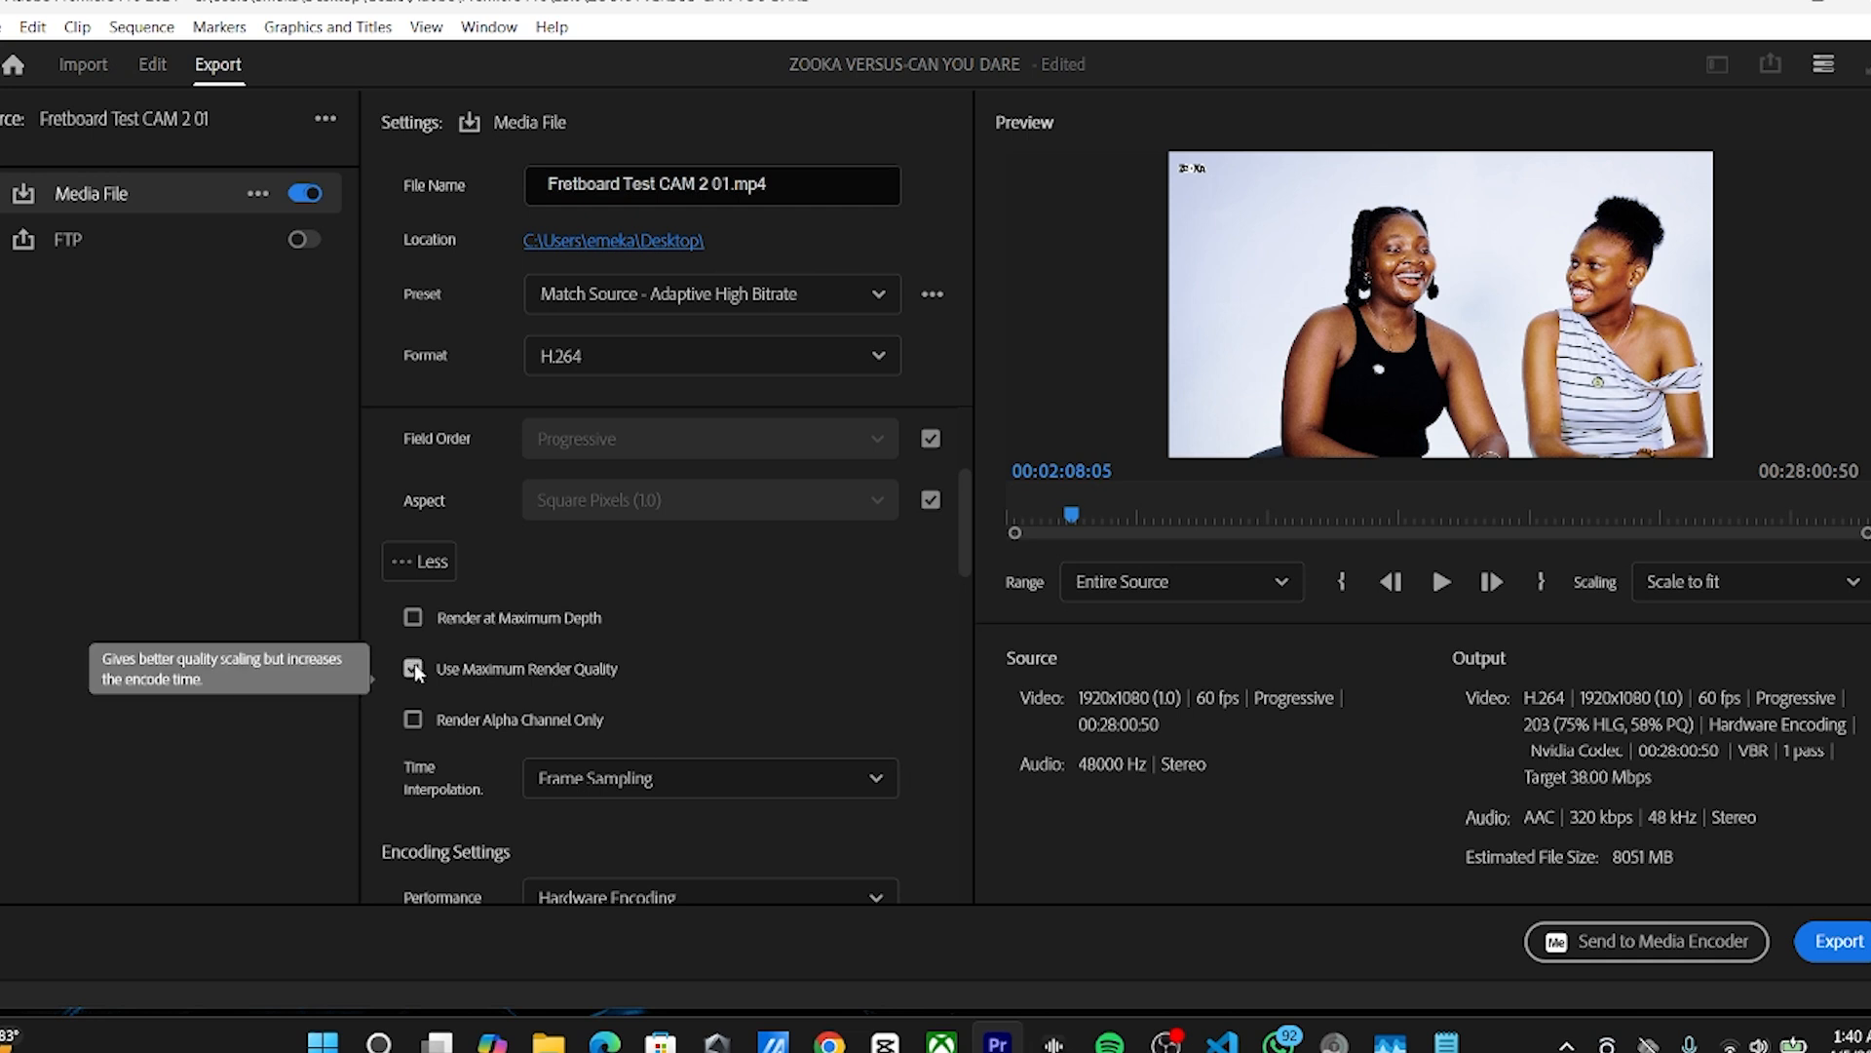
pyautogui.click(413, 667)
pyautogui.click(414, 620)
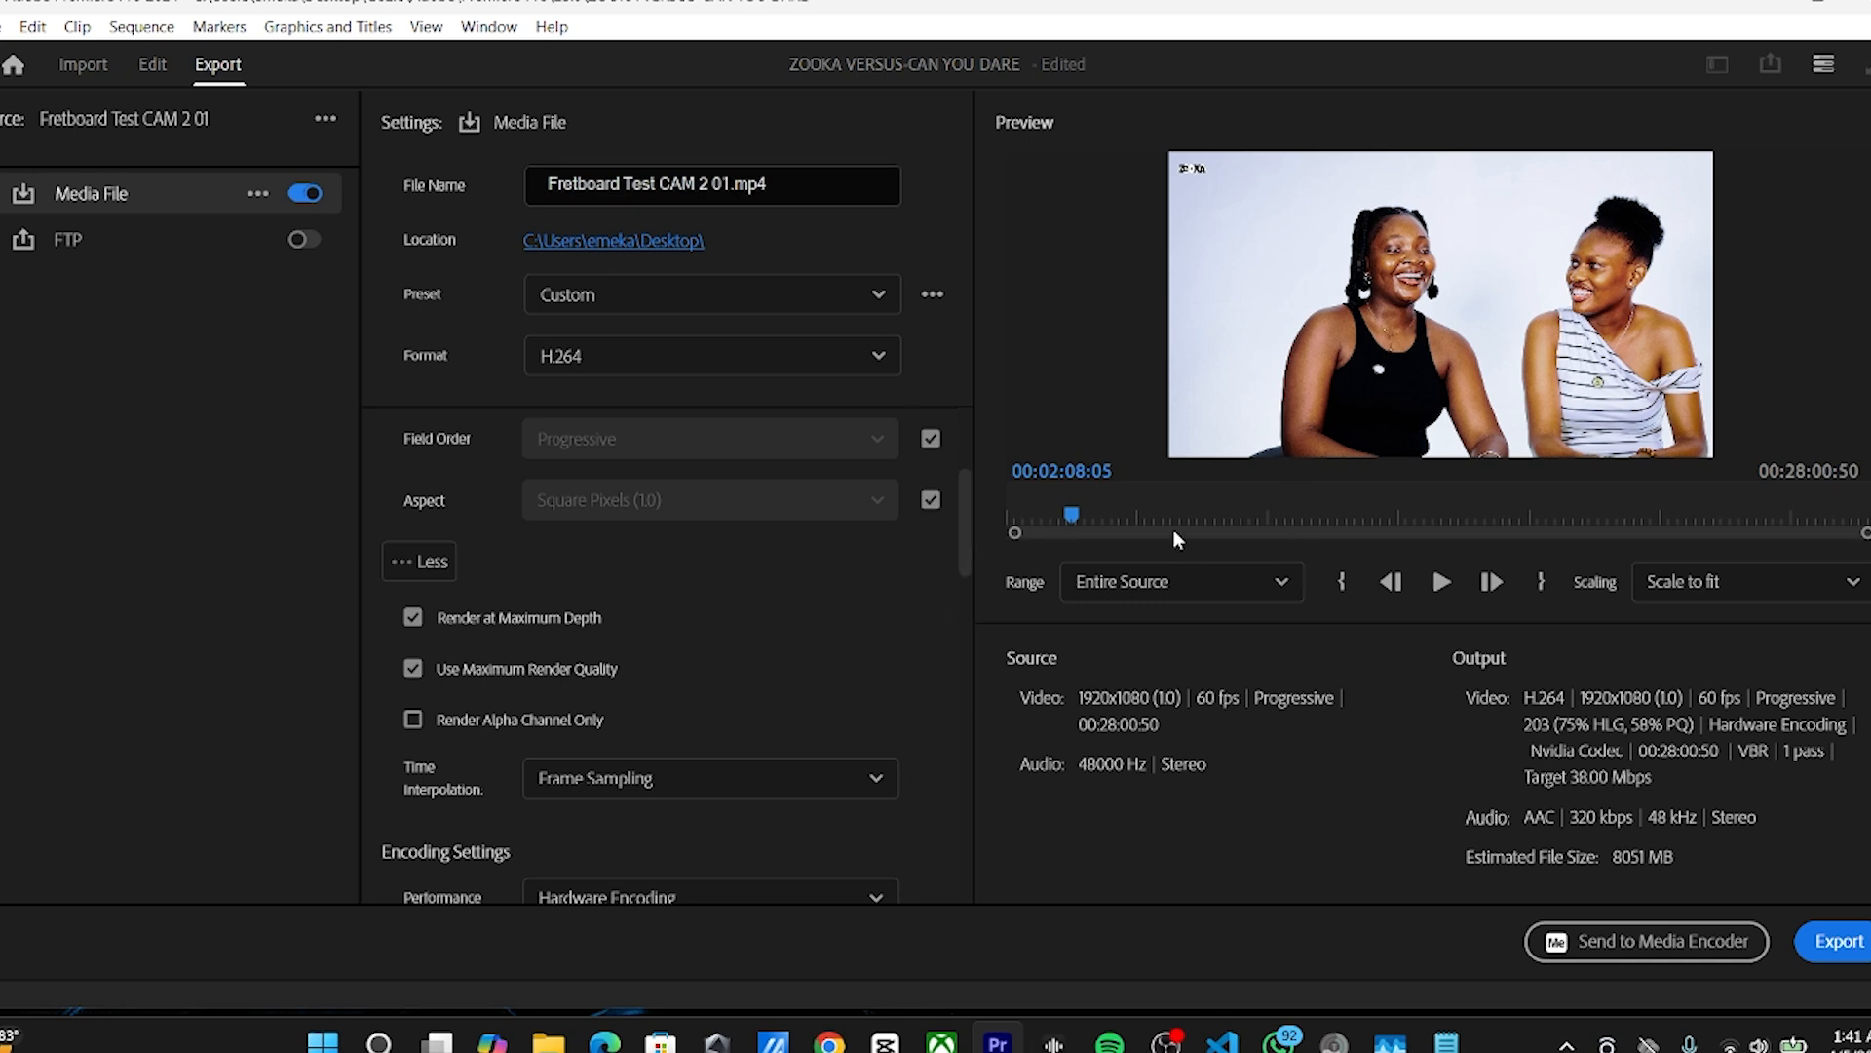
# Step: Keep VBR, 1 pass encoding, lower the target bitrate to 5.73 Mbps, and send the export to Media Encoder
pyautogui.moveTo(963, 546); pyautogui.dragTo(979, 791)
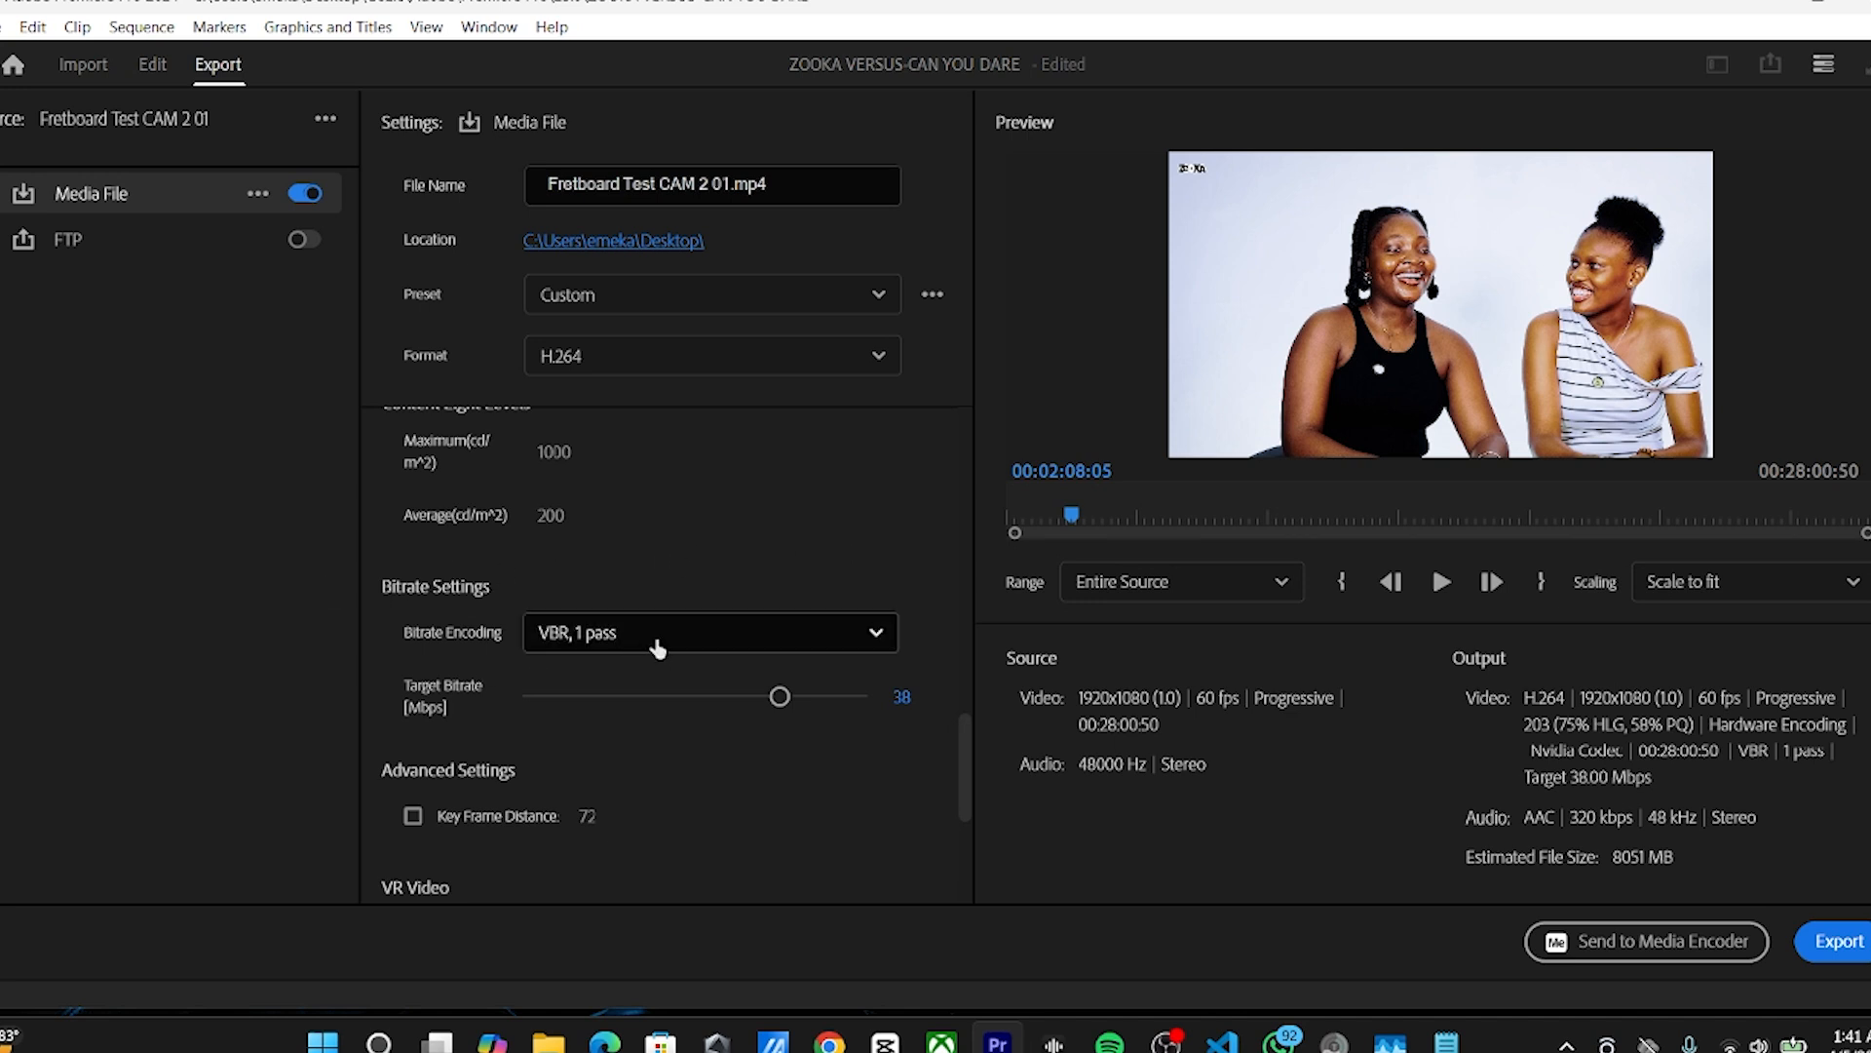
pyautogui.click(602, 635)
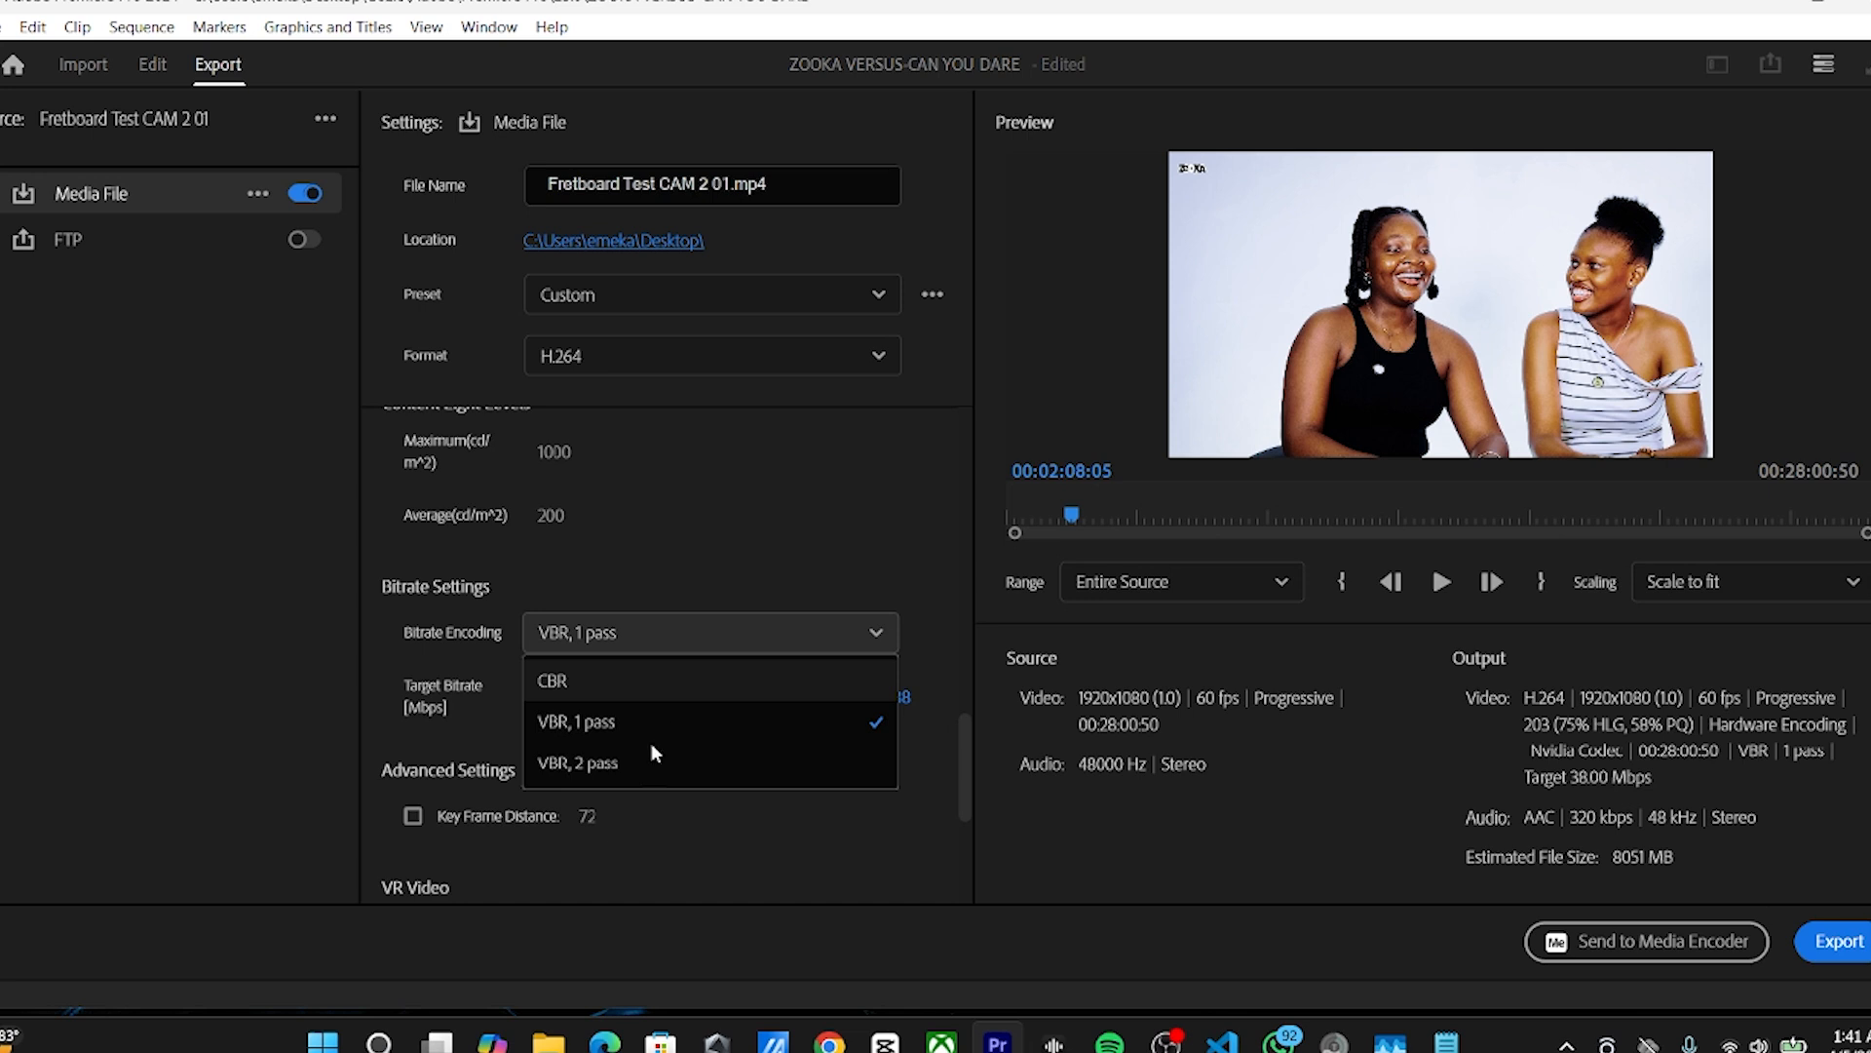
pyautogui.click(775, 554)
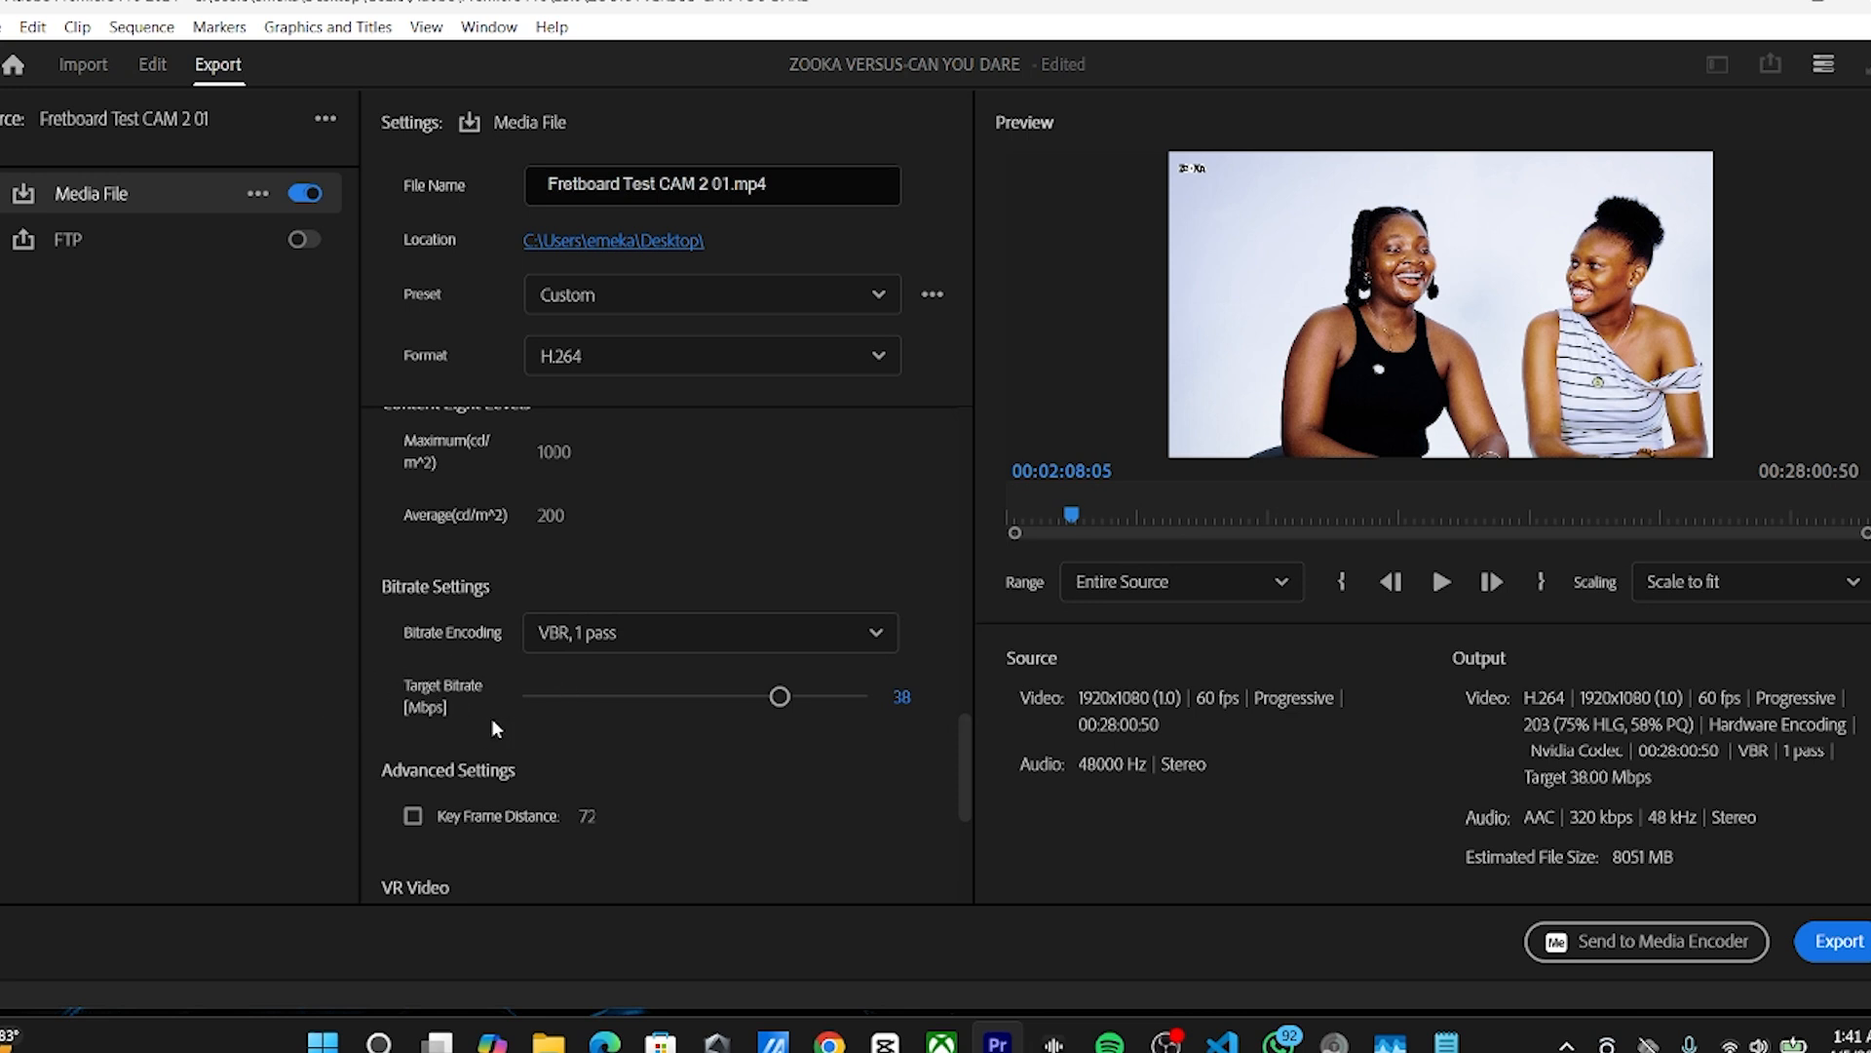
pyautogui.moveTo(777, 693); pyautogui.dragTo(622, 695)
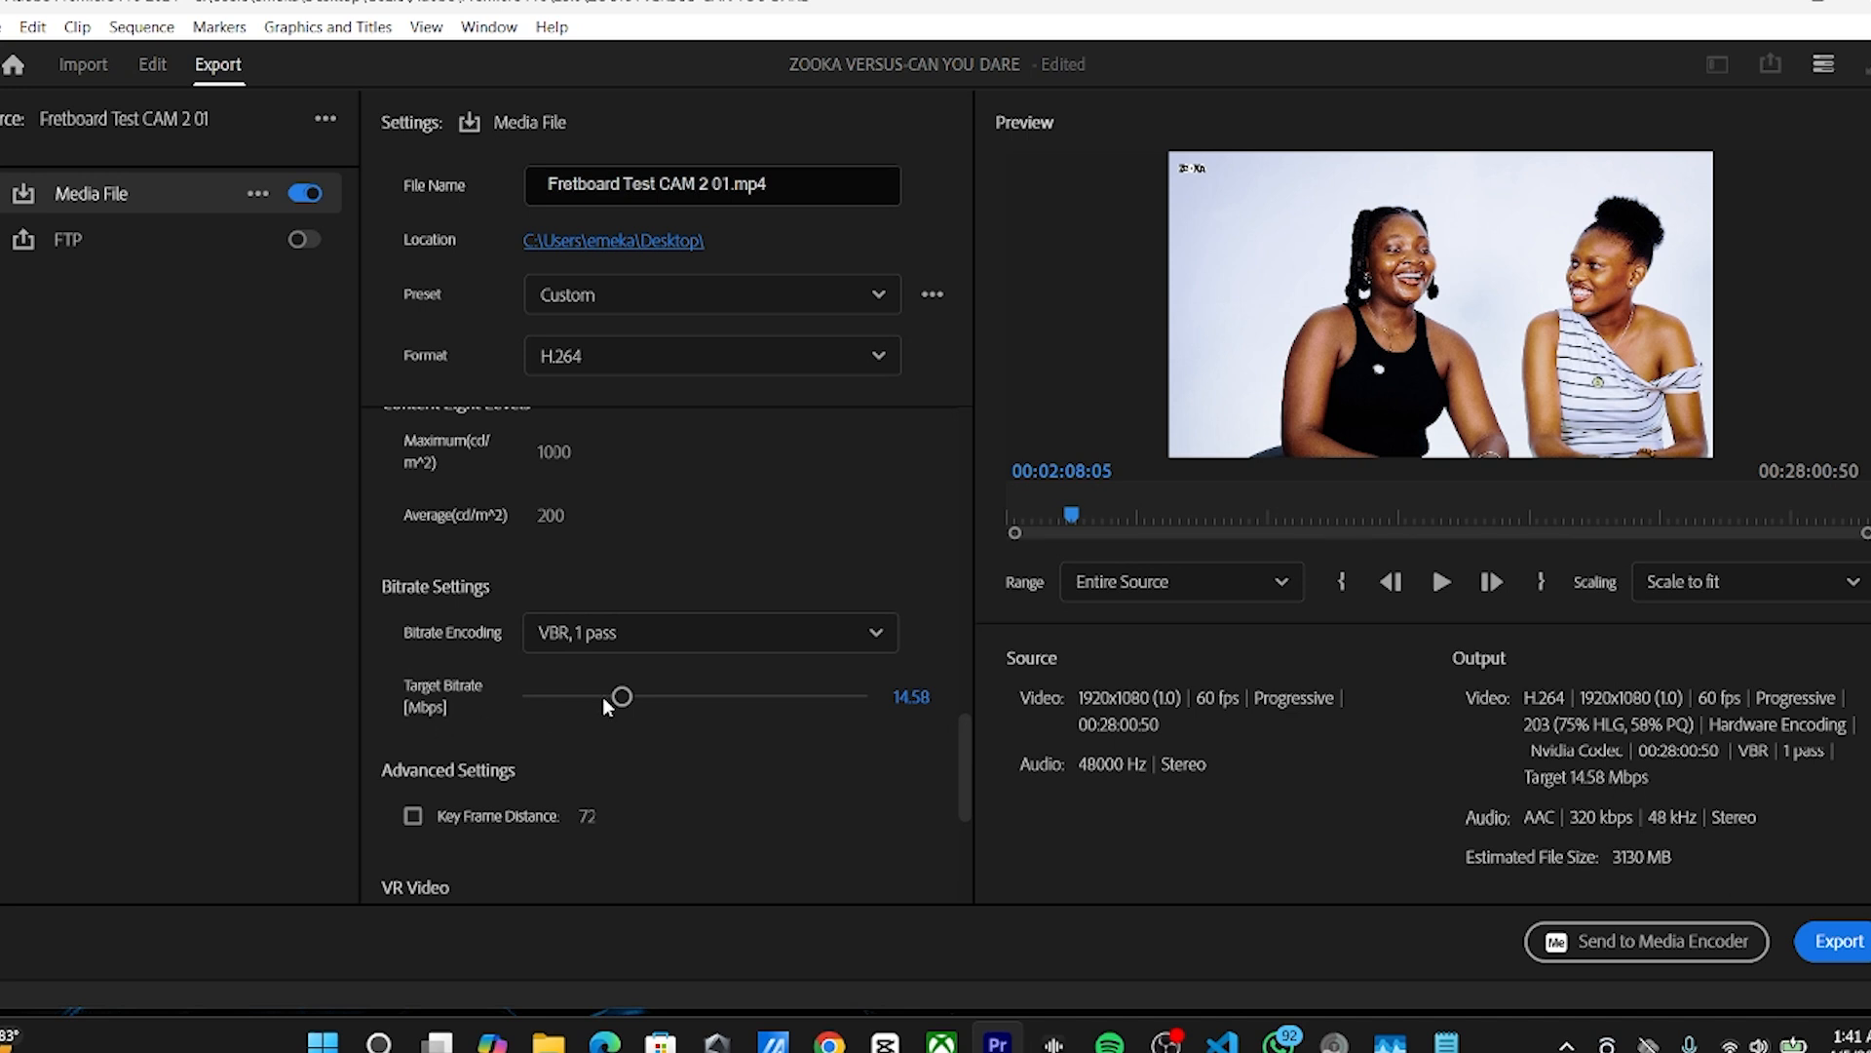
pyautogui.moveTo(602, 696); pyautogui.dragTo(573, 696)
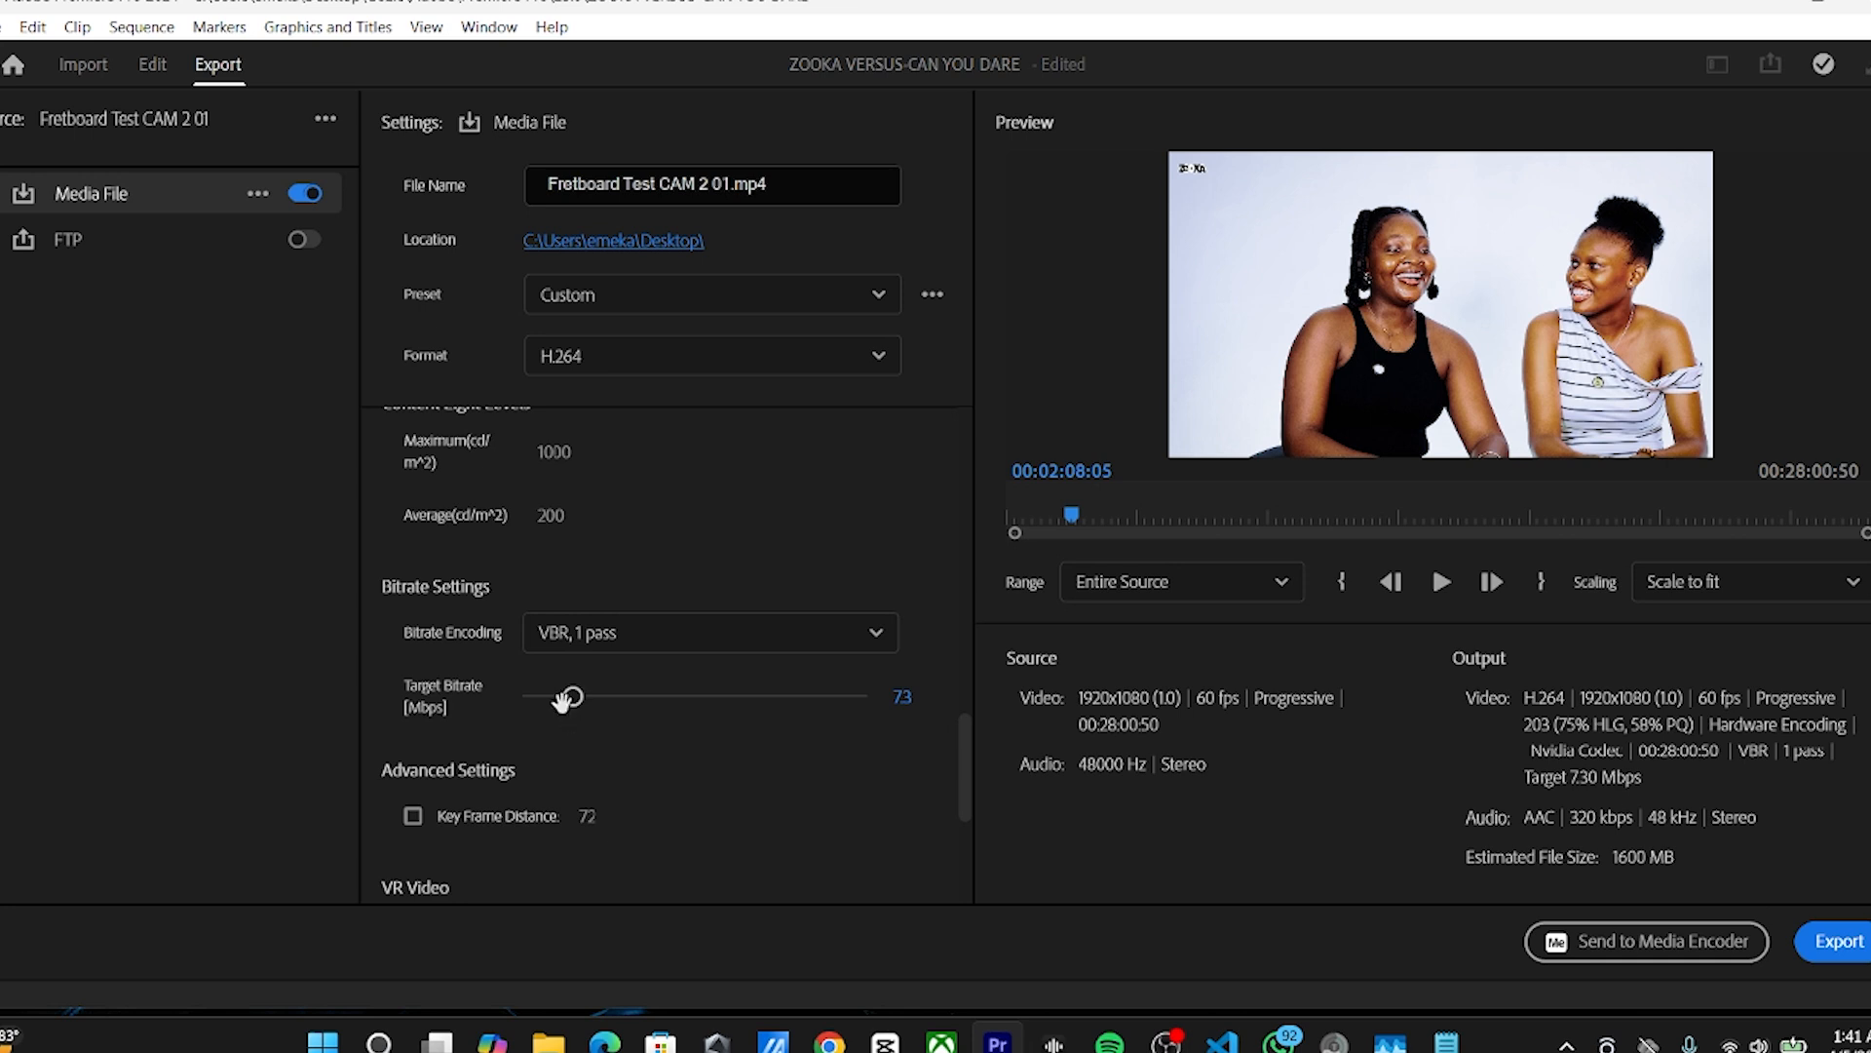
pyautogui.moveTo(572, 696); pyautogui.dragTo(562, 695)
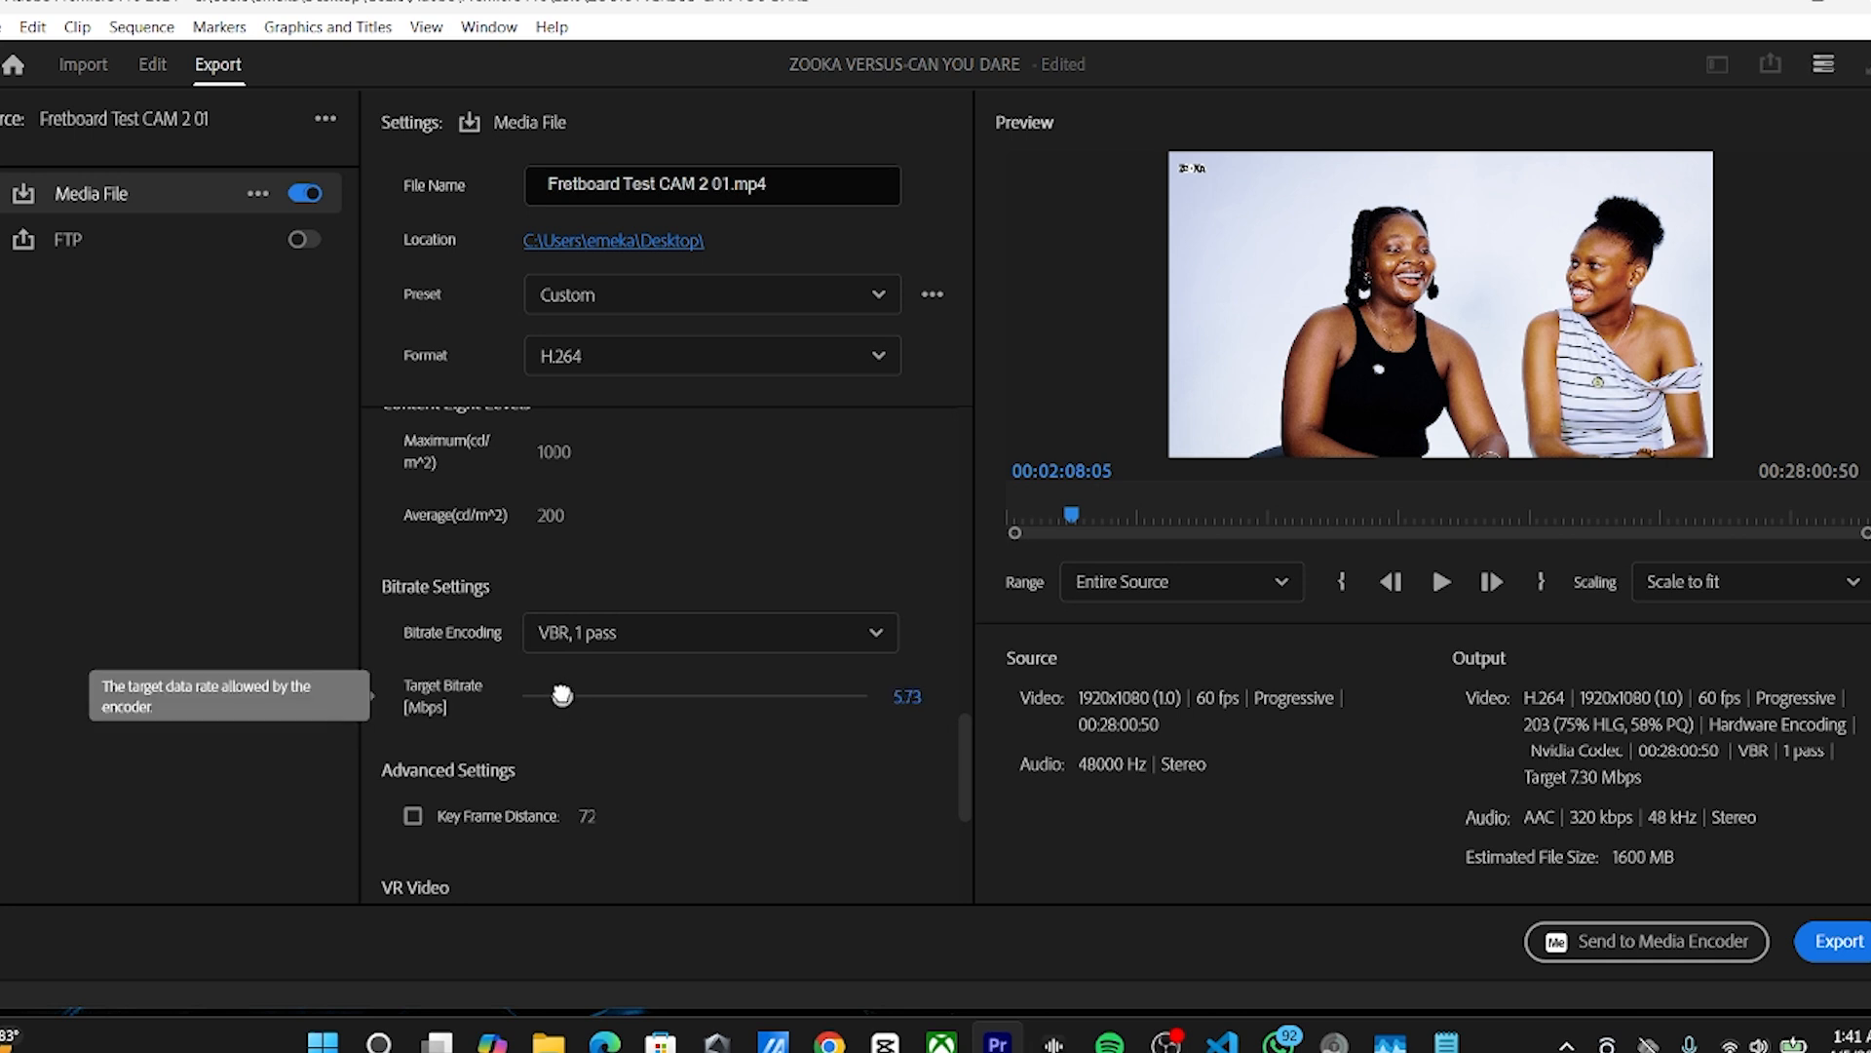
pyautogui.moveTo(562, 695); pyautogui.dragTo(563, 695)
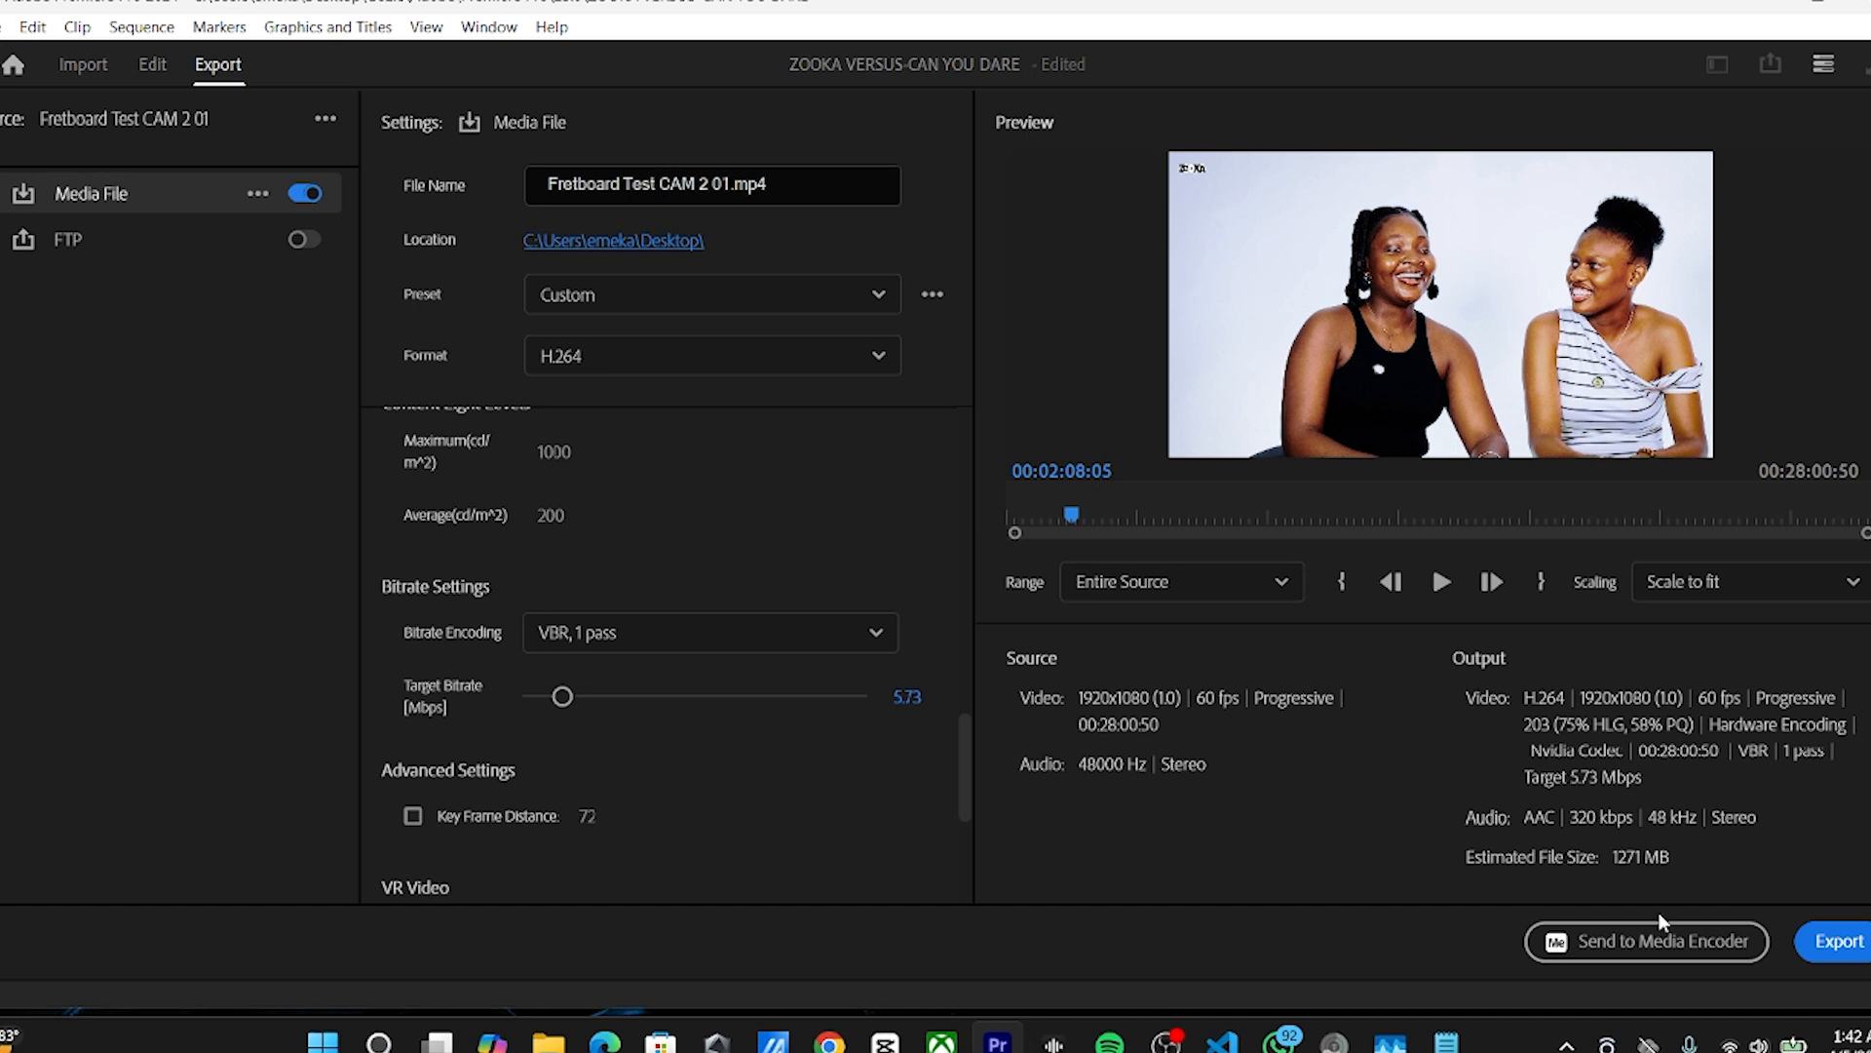
pyautogui.click(1660, 950)
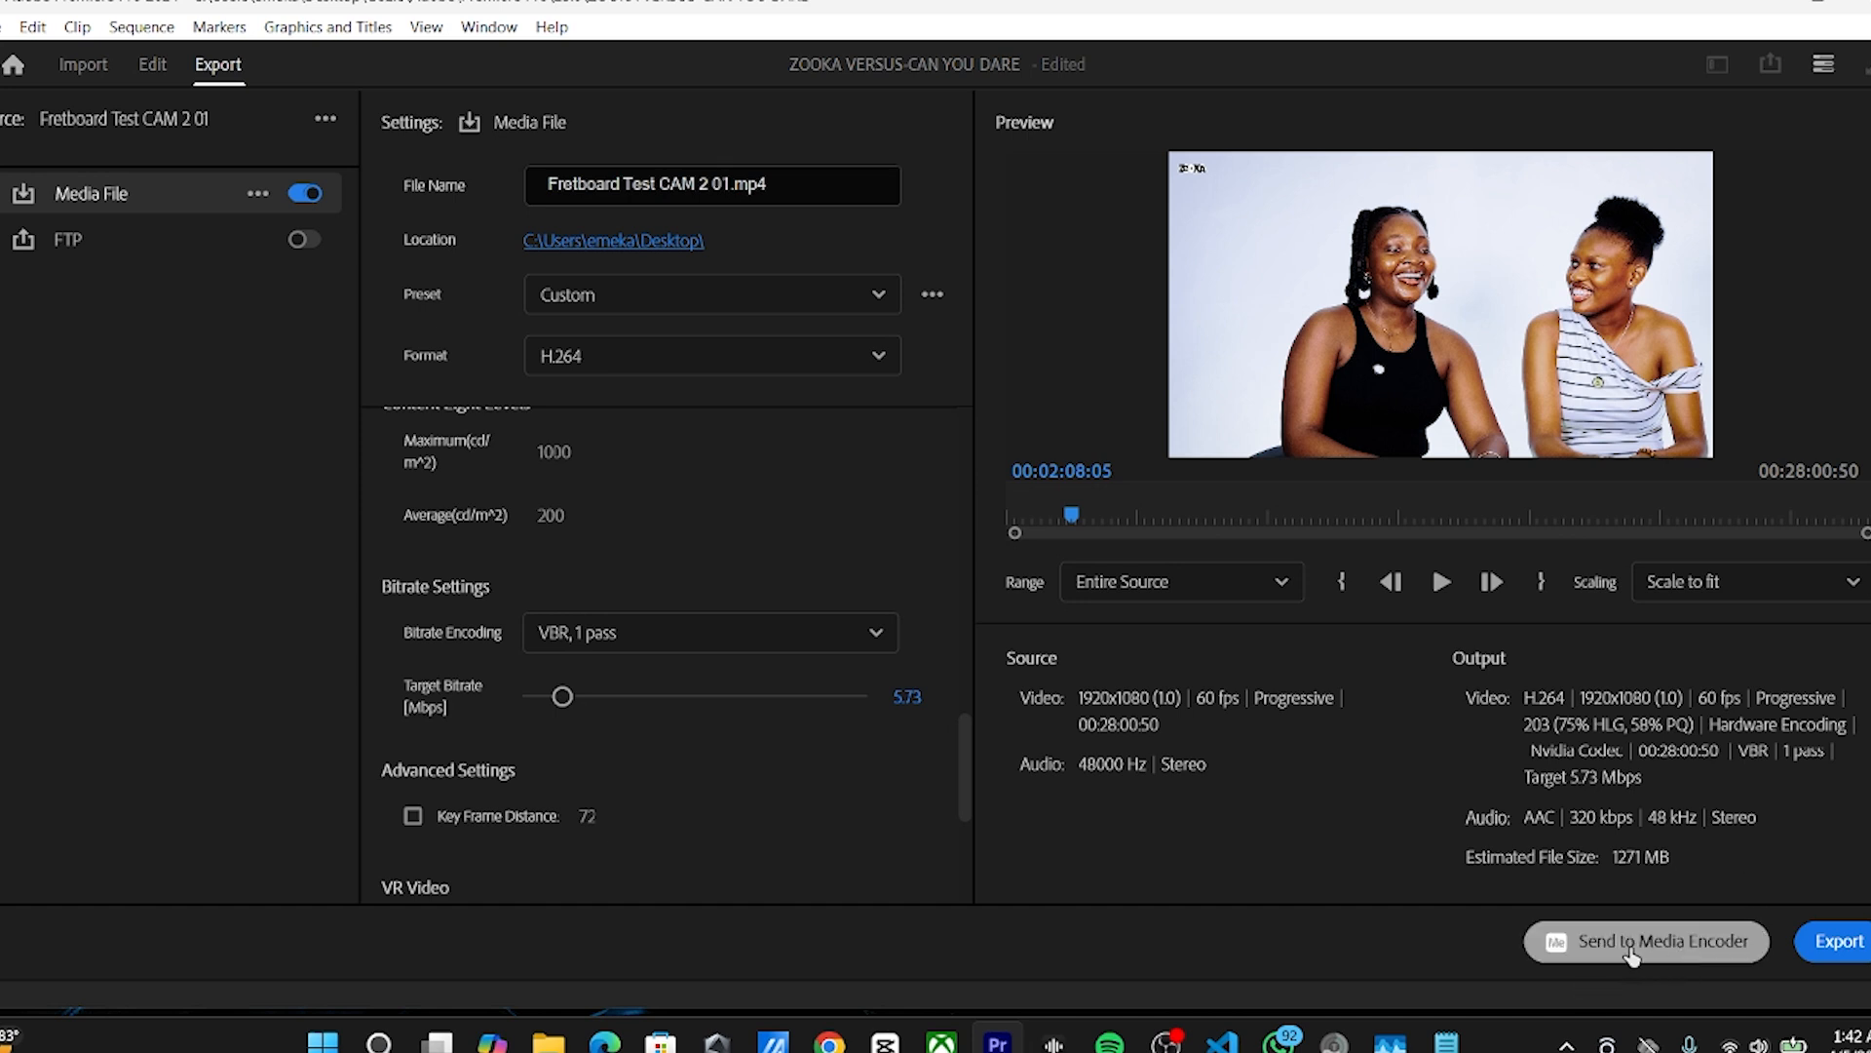